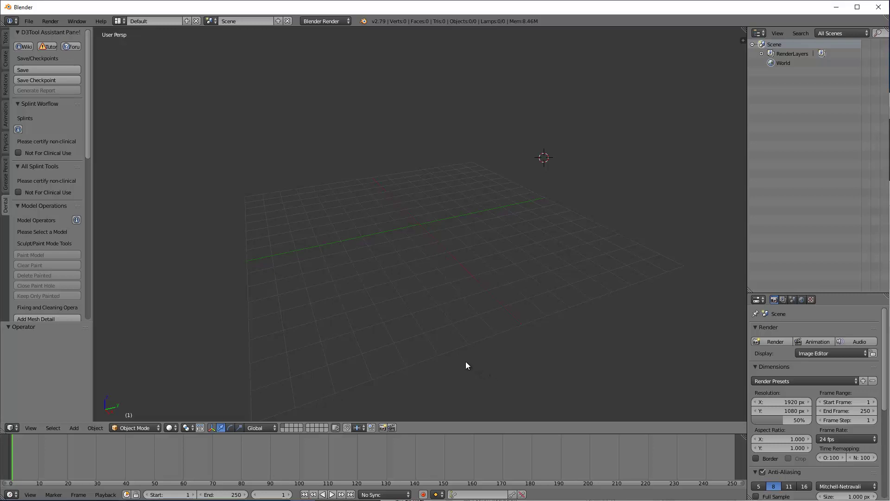
Tick Not For Clinical Use, keep MAXILLA as jaw type, and choose the Anterior Deprogrammer workflow.
{"action": "middle_click_drag", "start_coordinate": [470, 364], "coordinate": [455, 366]}
{"action": "left_click", "coordinate": [19, 153]}
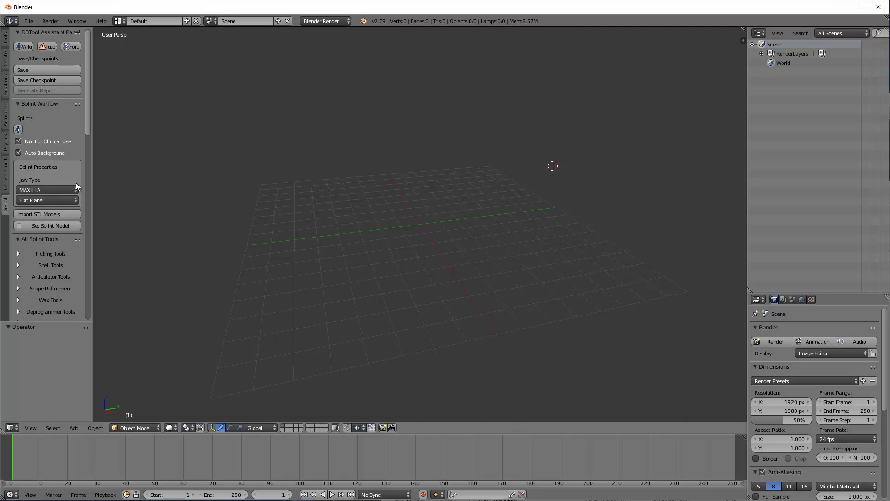
{"action": "left_click", "coordinate": [49, 191]}
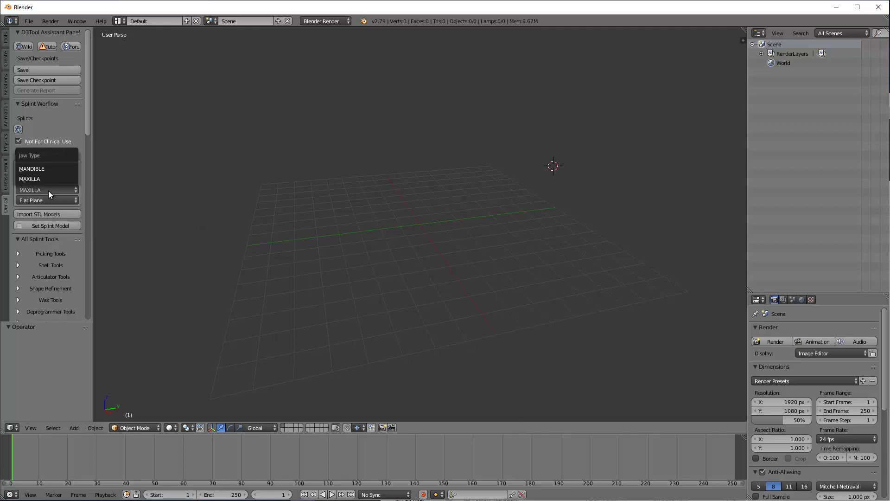
{"action": "left_click", "coordinate": [49, 191]}
{"action": "left_click", "coordinate": [46, 199]}
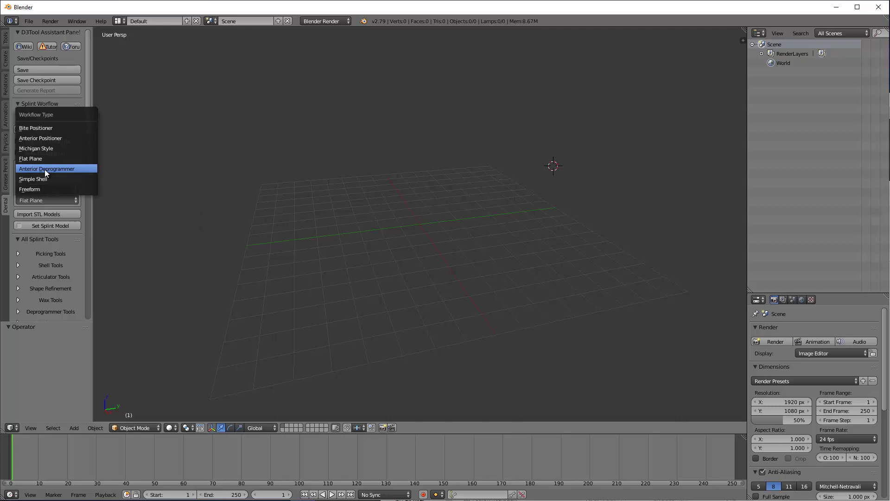
{"action": "left_click", "coordinate": [45, 169]}
Import MandibularAnatomy.stl and MaxillaryAnatomy.stl from the Workup-NTI 1-SCANNED patient folder.
{"action": "left_click", "coordinate": [44, 215]}
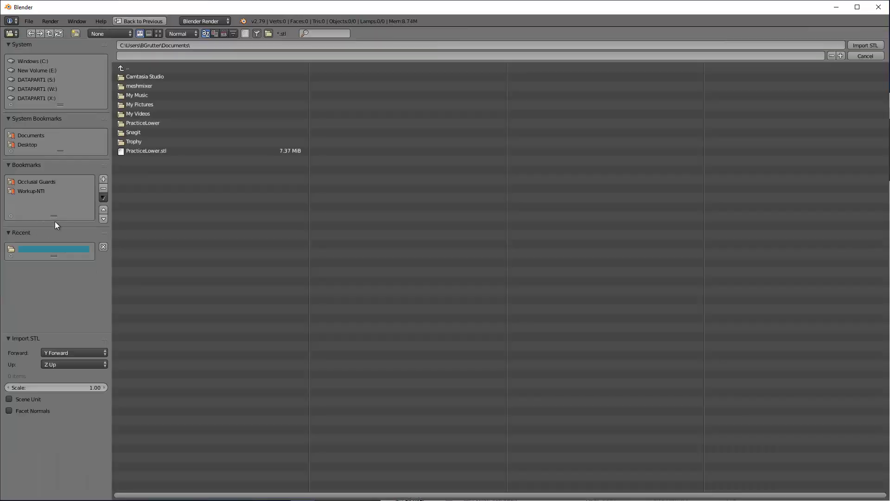
{"action": "left_click", "coordinate": [28, 191]}
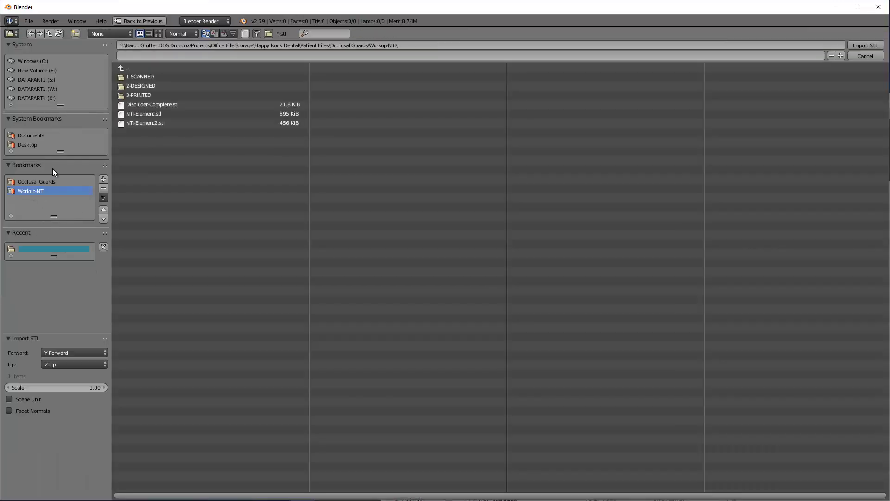
{"action": "left_click", "coordinate": [143, 77]}
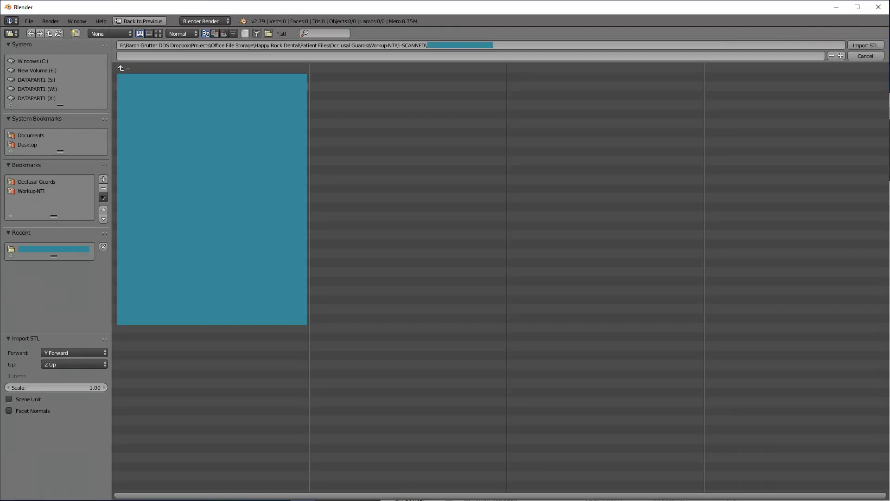
{"action": "left_click", "coordinate": [157, 75]}
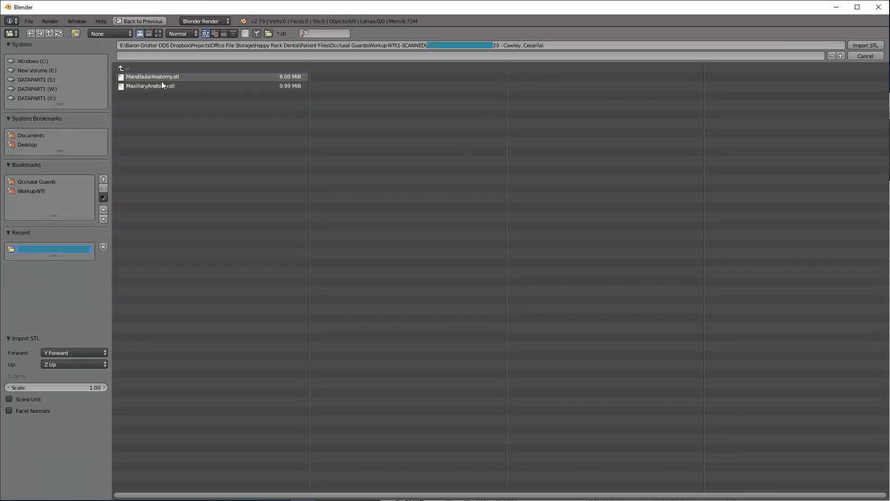
{"action": "left_click_drag", "start_coordinate": [209, 153], "coordinate": [149, 81]}
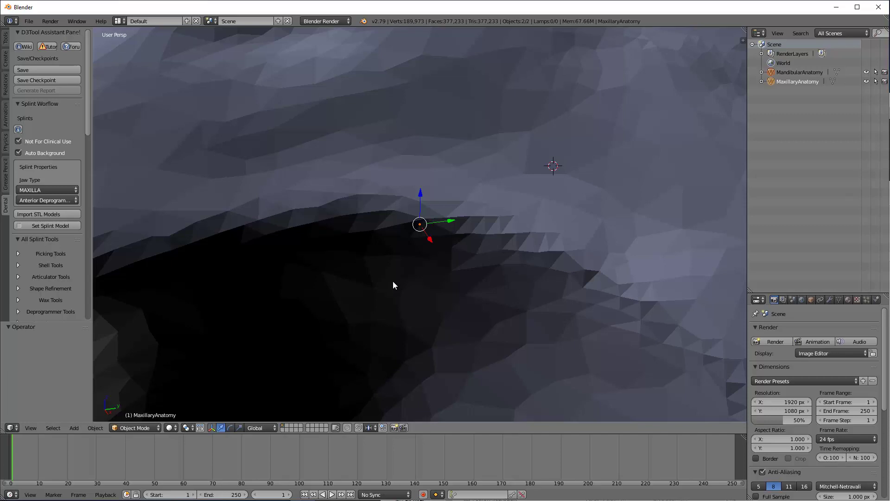
Orbit around both jaw scans, cancel an accidental move, and enlarge the splint tool panel.
{"action": "scroll", "coordinate": [394, 285], "scroll_direction": "down", "scroll_amount": 10}
{"action": "scroll", "coordinate": [394, 284], "scroll_direction": "up", "scroll_amount": 2}
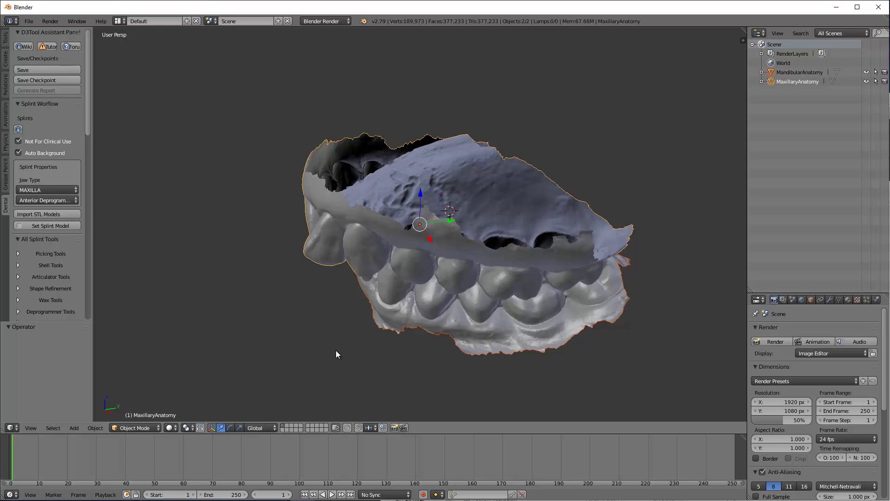
{"action": "middle_click_drag", "start_coordinate": [352, 351], "coordinate": [363, 318]}
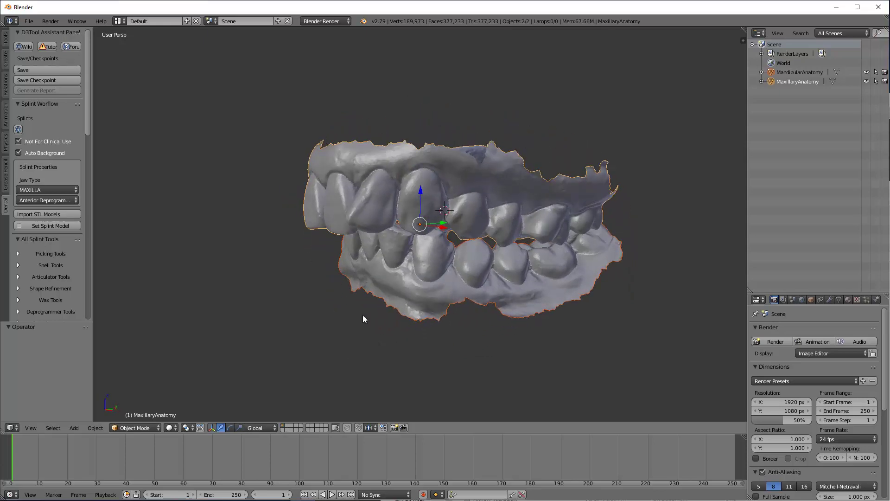
{"action": "mouse_move", "coordinate": [312, 268]}
{"action": "middle_mouse_down"}
{"action": "mouse_move", "coordinate": [469, 248]}
{"action": "mouse_move", "coordinate": [204, 283]}
{"action": "mouse_move", "coordinate": [335, 270]}
{"action": "mouse_move", "coordinate": [204, 277]}
{"action": "mouse_move", "coordinate": [328, 259]}
{"action": "mouse_move", "coordinate": [309, 262]}
{"action": "middle_mouse_up"}
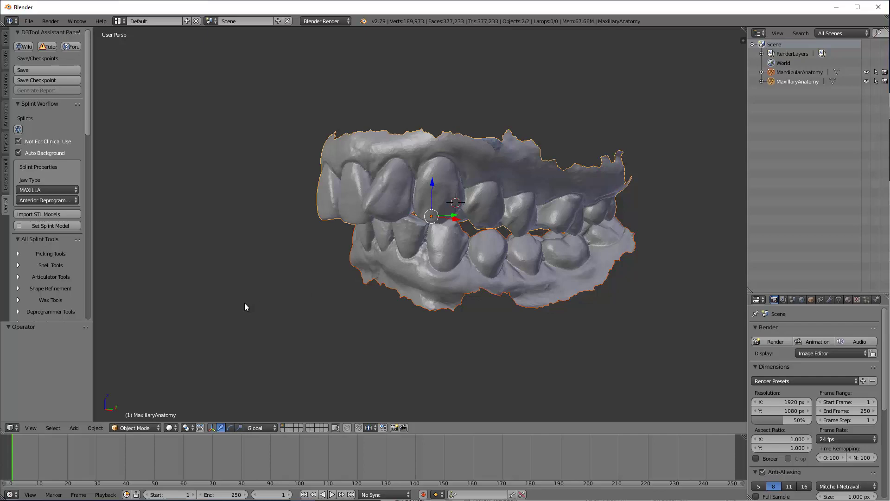
{"action": "key", "text": "g"}
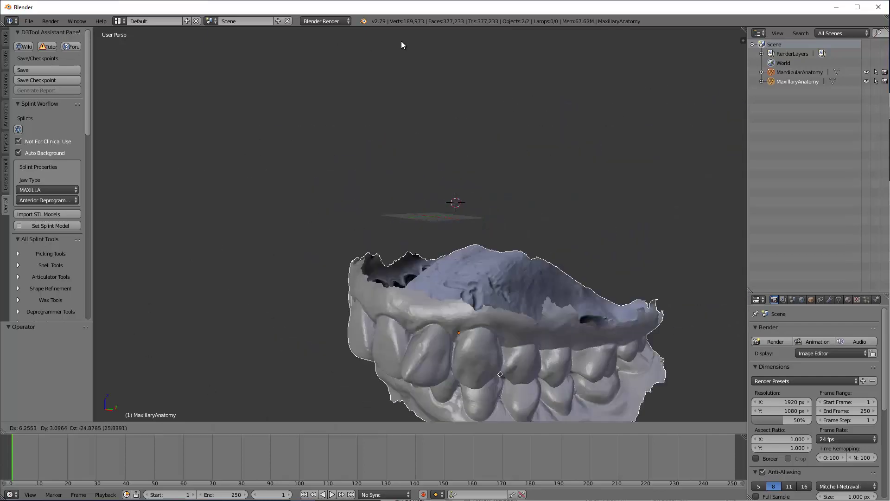
{"action": "right_click", "coordinate": [719, 396]}
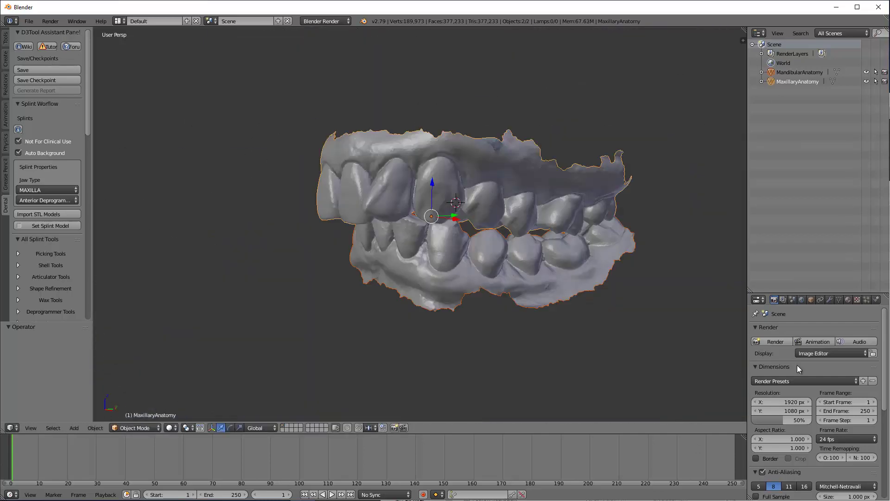
{"action": "middle_click_drag", "start_coordinate": [675, 330], "coordinate": [347, 292]}
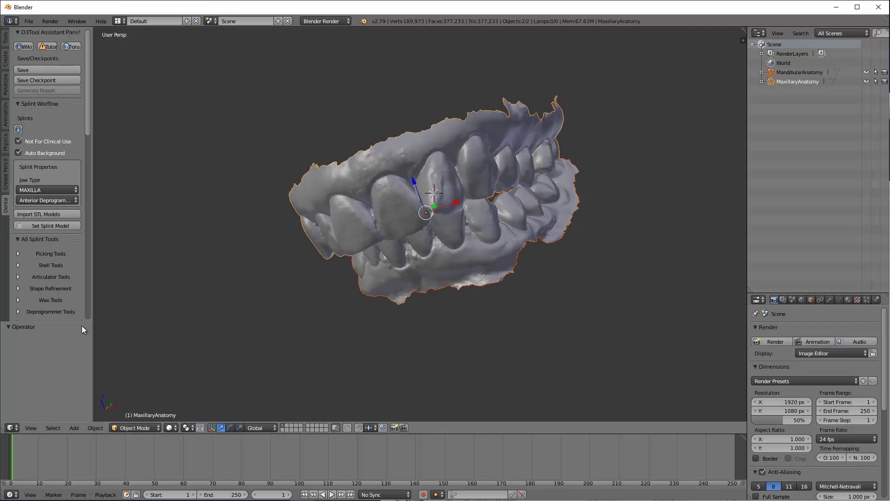
{"action": "mouse_move", "coordinate": [82, 326]}
{"action": "left_mouse_down"}
{"action": "mouse_move", "coordinate": [84, 407]}
{"action": "mouse_move", "coordinate": [85, 391]}
{"action": "left_mouse_up"}
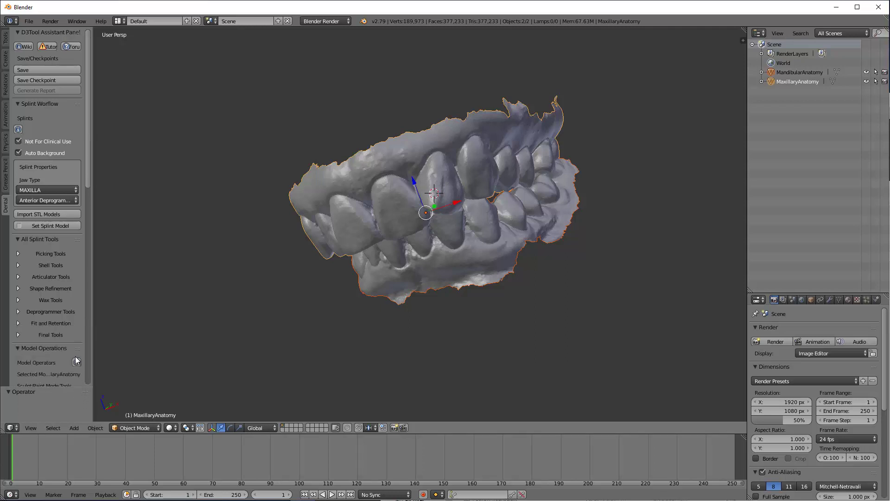
Set the maxillary scan as the splint model and the mandible as the opposing model.
{"action": "left_click", "coordinate": [37, 226]}
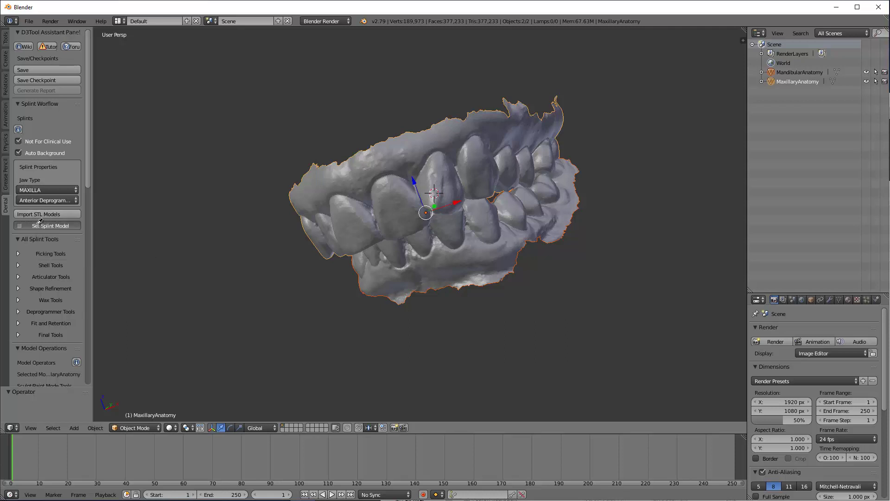
{"action": "left_click", "coordinate": [403, 175]}
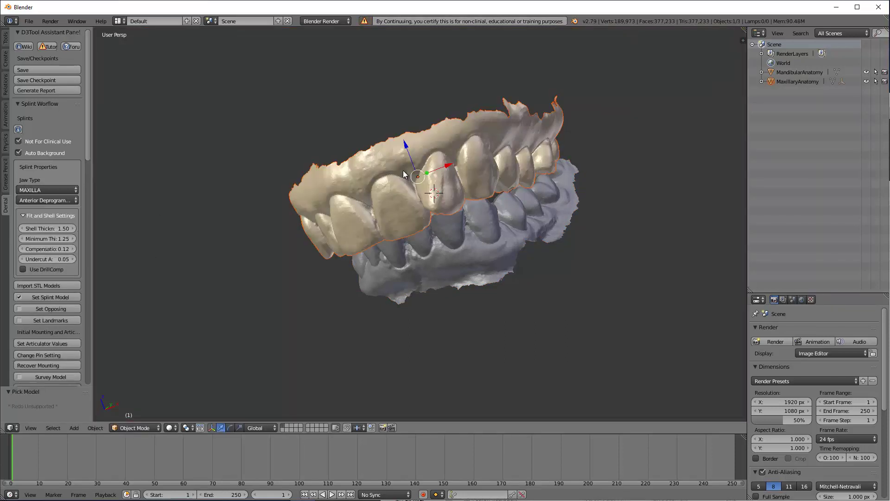
{"action": "left_click", "coordinate": [49, 304]}
{"action": "left_click", "coordinate": [424, 246]}
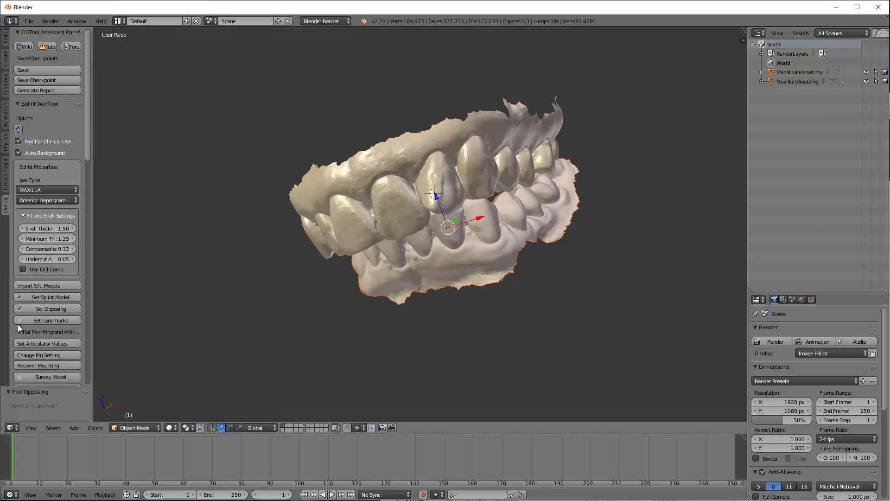
Mark the right molar, left molar, incisal edge and midline landmarks on the maxilla.
{"action": "left_click", "coordinate": [39, 320]}
{"action": "middle_click_drag", "start_coordinate": [423, 319], "coordinate": [433, 185]}
{"action": "middle_click_drag", "start_coordinate": [389, 312], "coordinate": [381, 272]}
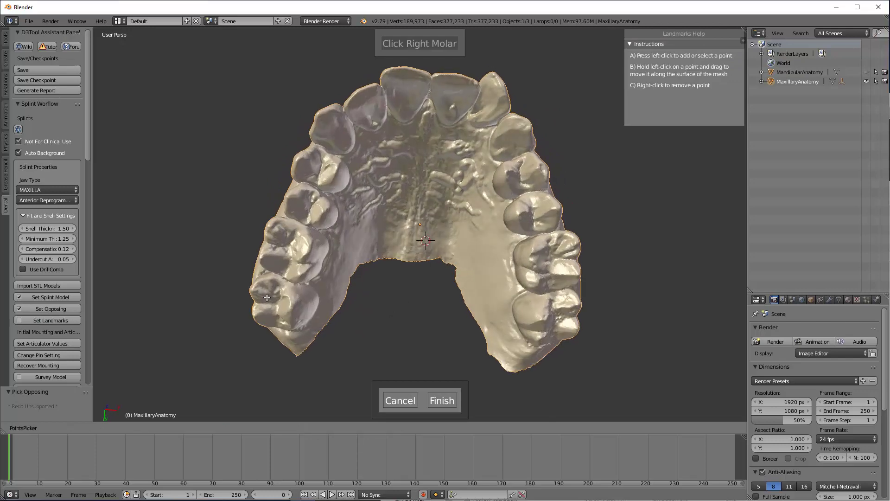
{"action": "left_click", "coordinate": [289, 247]}
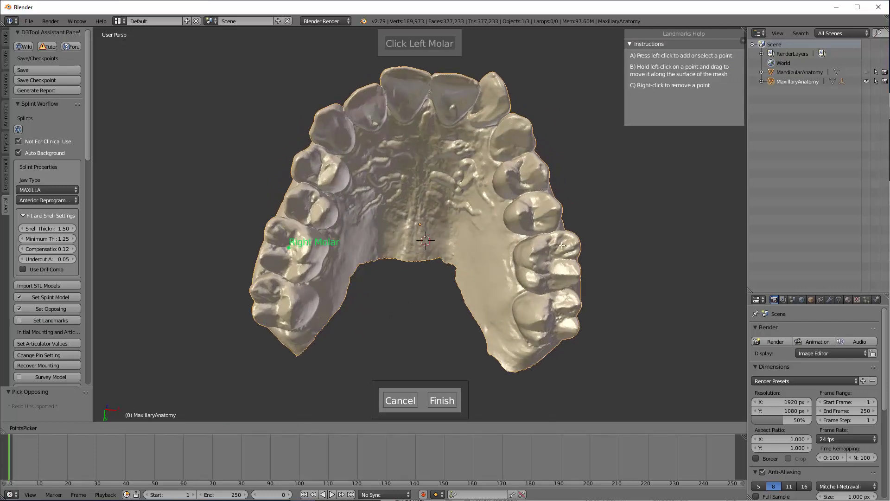
{"action": "left_click", "coordinate": [554, 258]}
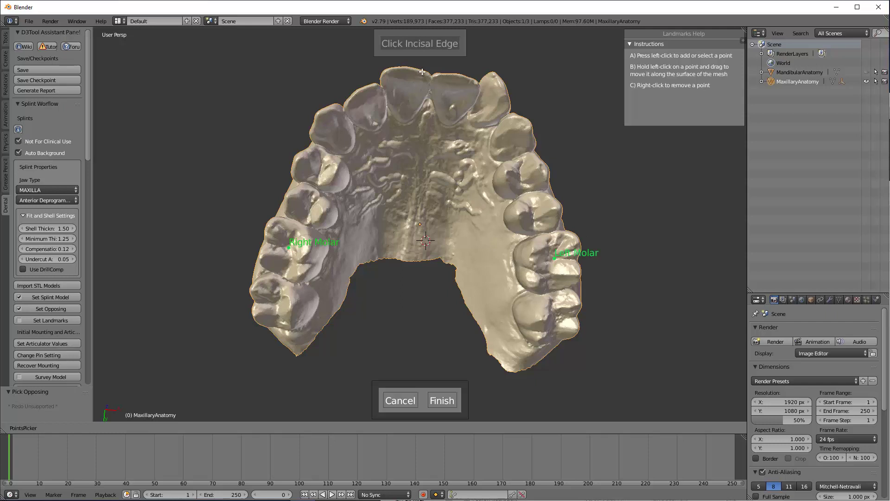
{"action": "left_click", "coordinate": [422, 73]}
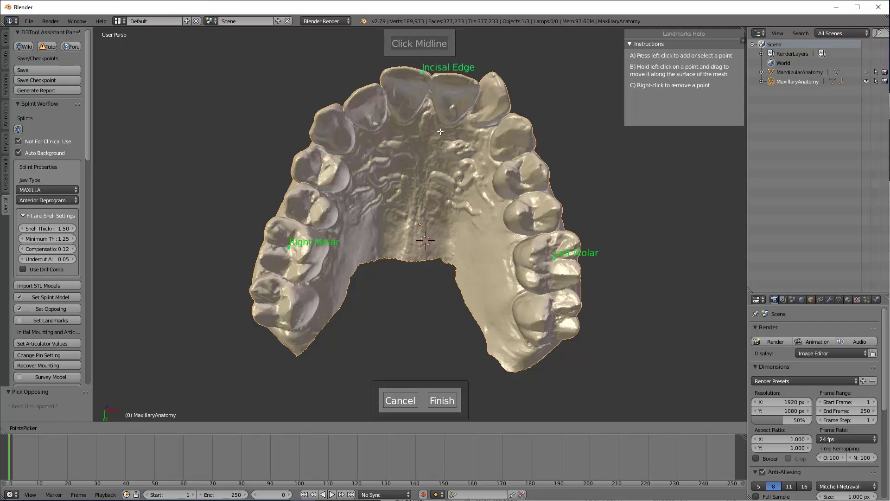
{"action": "left_click", "coordinate": [428, 100]}
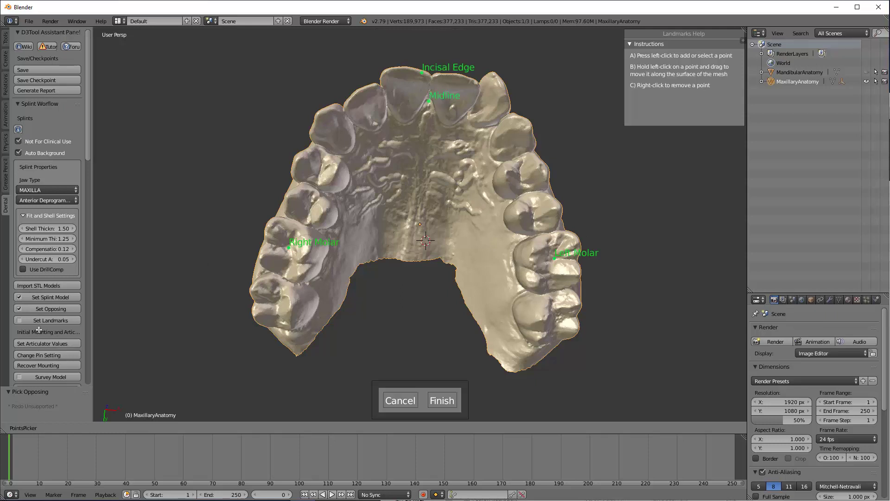
{"action": "left_click", "coordinate": [438, 400]}
Change the articulator Pin Setting to 2 and orbit to check the mounted jaws.
{"action": "scroll", "coordinate": [443, 174], "scroll_direction": "down", "scroll_amount": 4}
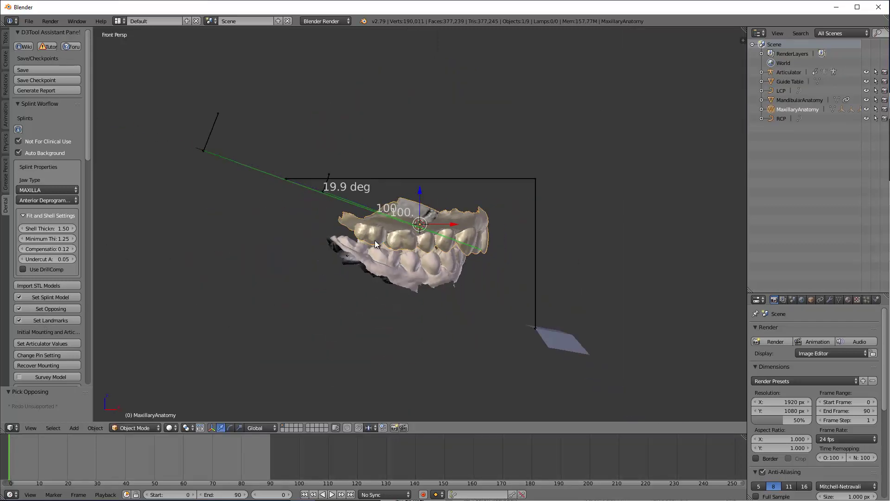
{"action": "middle_click_drag", "start_coordinate": [544, 295], "coordinate": [508, 230]}
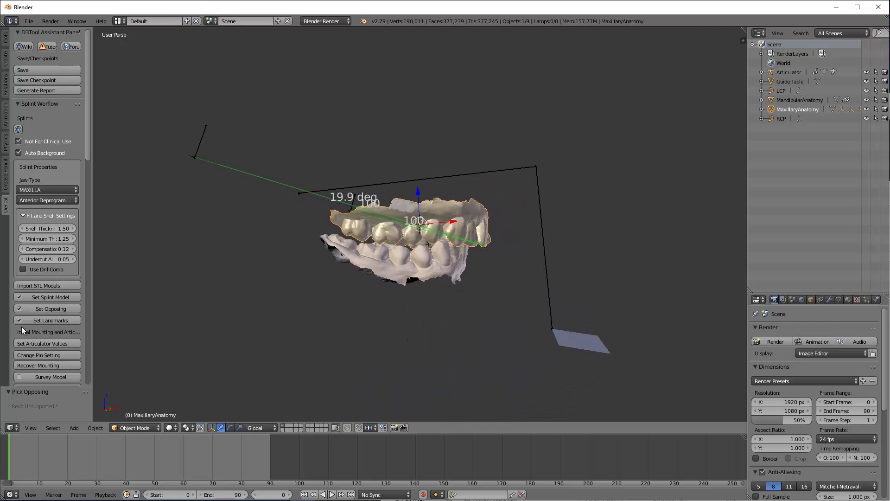
{"action": "left_click", "coordinate": [35, 356]}
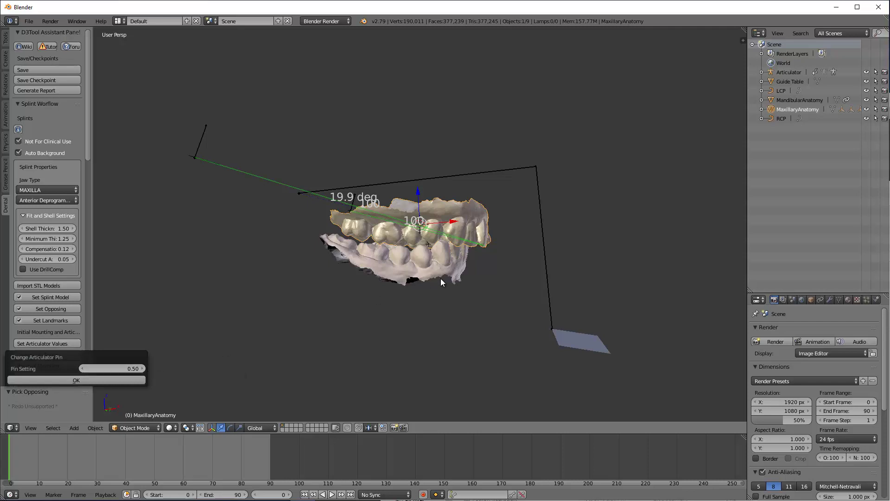
{"action": "left_click", "coordinate": [135, 365]}
{"action": "type", "text": "2."}
{"action": "left_click", "coordinate": [102, 379]}
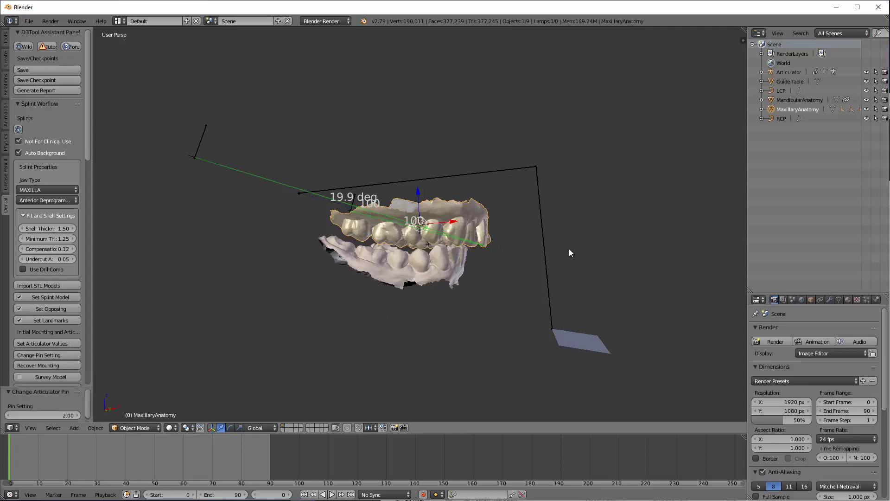
{"action": "middle_click_drag", "start_coordinate": [568, 248], "coordinate": [195, 272]}
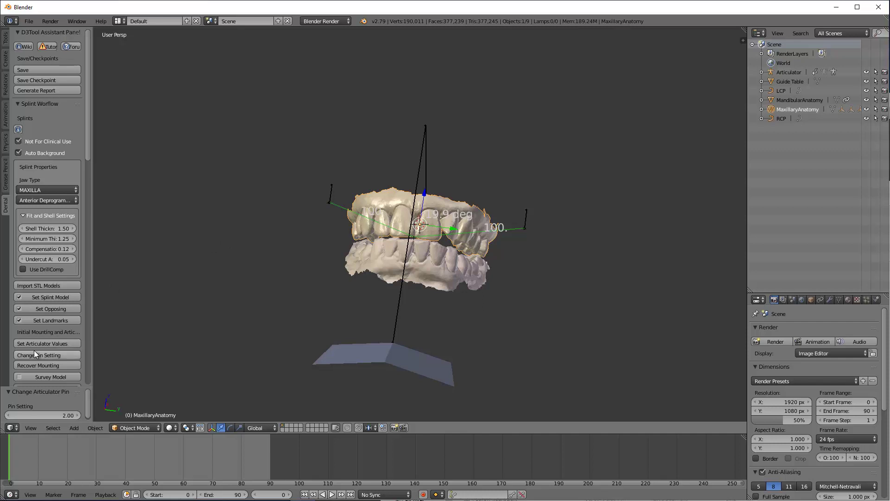
{"action": "scroll", "coordinate": [35, 350], "scroll_direction": "down", "scroll_amount": 1}
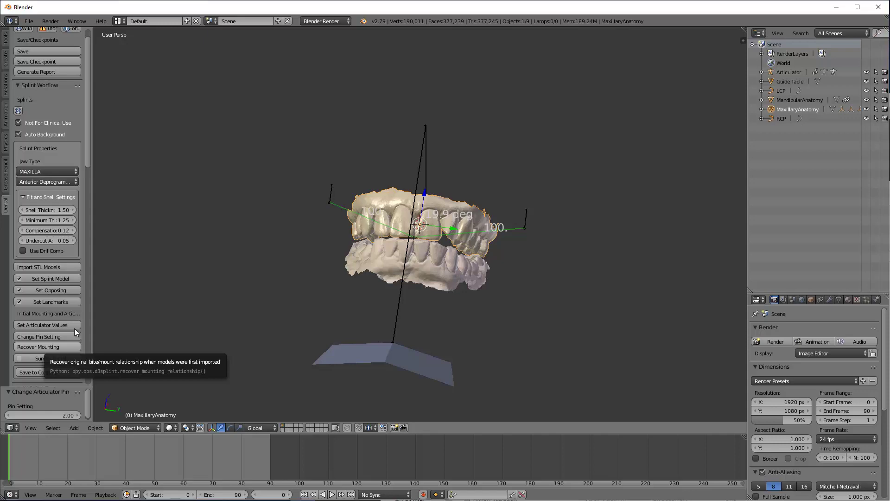
Survey the maxilla and capture the current view as the path of insertion.
{"action": "left_click", "coordinate": [37, 358]}
{"action": "scroll", "coordinate": [411, 239], "scroll_direction": "up", "scroll_amount": 4}
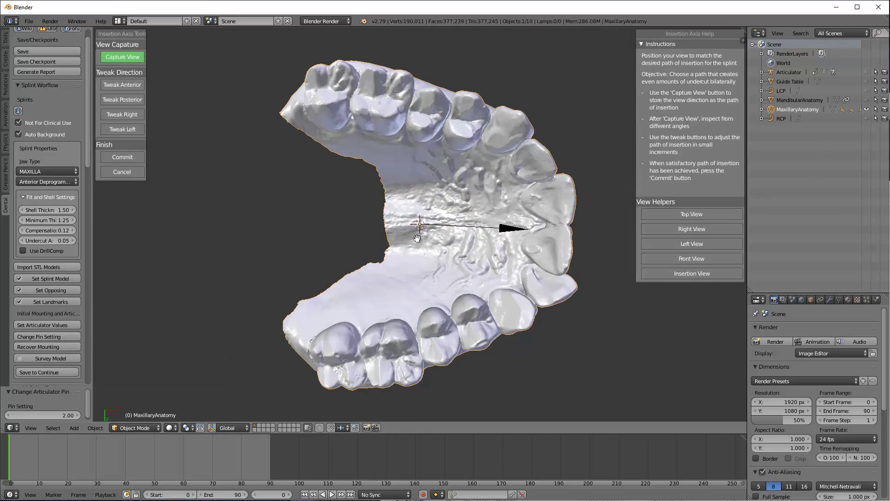
{"action": "mouse_move", "coordinate": [417, 239]}
{"action": "middle_mouse_down"}
{"action": "mouse_move", "coordinate": [429, 231]}
{"action": "mouse_move", "coordinate": [406, 226]}
{"action": "middle_mouse_up"}
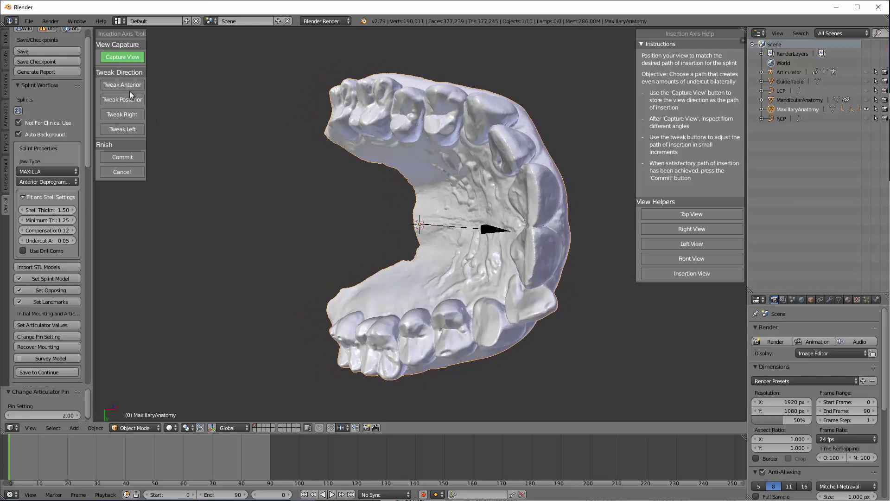
{"action": "left_click", "coordinate": [129, 57]}
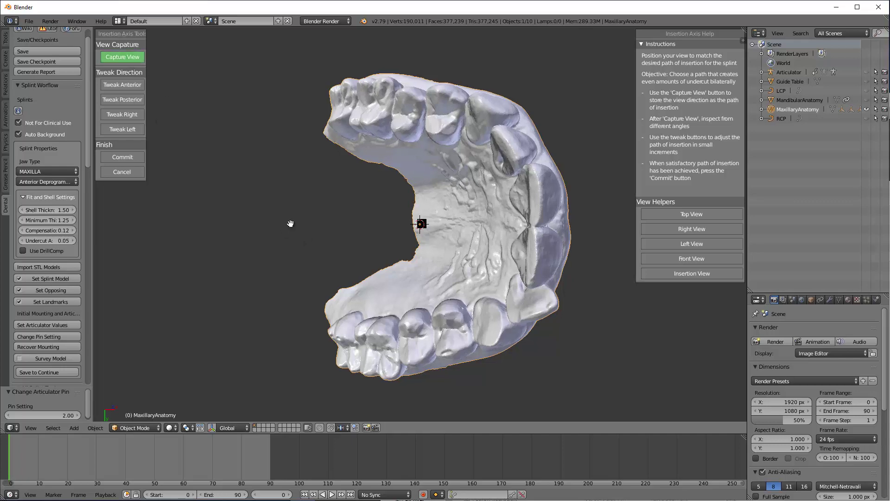
{"action": "middle_click_drag", "start_coordinate": [556, 211], "coordinate": [404, 222]}
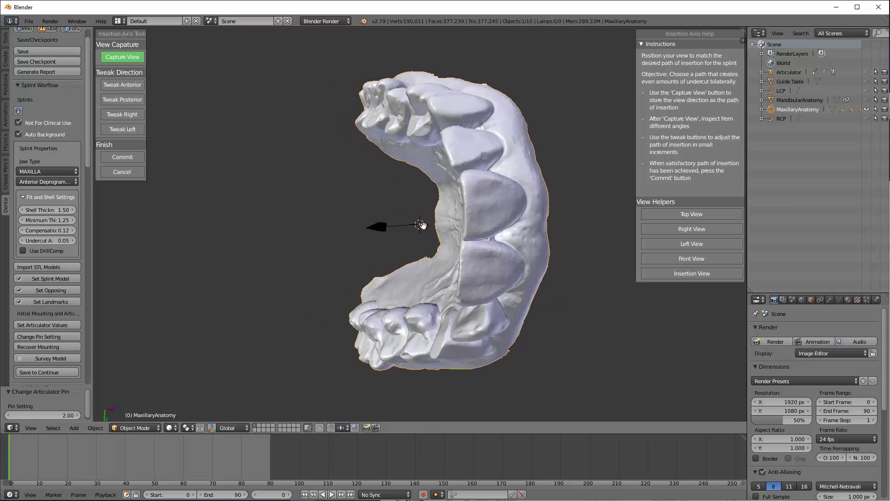
Tilt the insertion axis posterior seven times, checking the arch from the side and occlusally.
{"action": "left_click", "coordinate": [119, 99]}
{"action": "left_click", "coordinate": [123, 99]}
{"action": "left_click", "coordinate": [123, 99]}
{"action": "left_click", "coordinate": [123, 99]}
{"action": "left_click", "coordinate": [123, 99]}
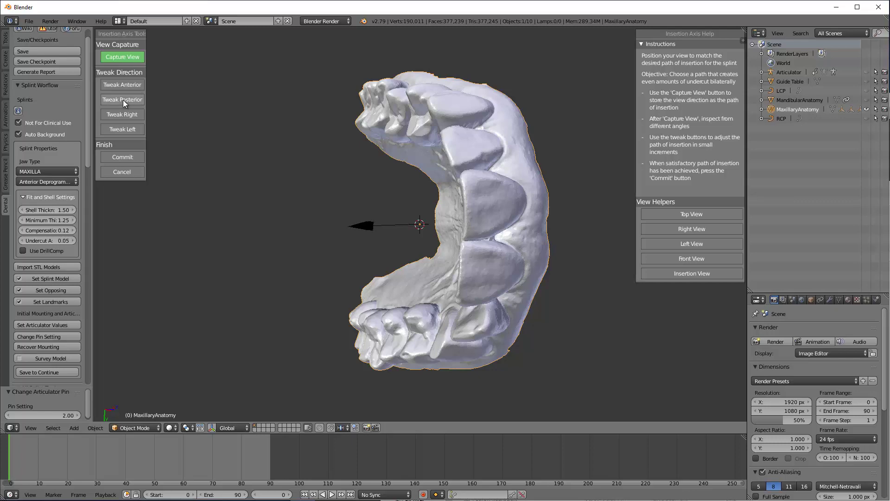
{"action": "left_click", "coordinate": [123, 99]}
{"action": "middle_click_drag", "start_coordinate": [255, 227], "coordinate": [349, 209]}
{"action": "middle_click_drag", "start_coordinate": [582, 260], "coordinate": [528, 253]}
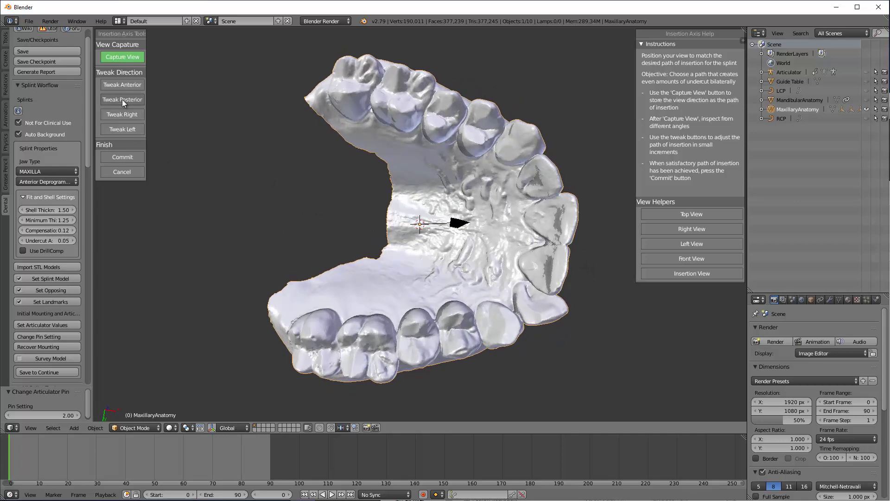
{"action": "left_click", "coordinate": [123, 100]}
{"action": "middle_click_drag", "start_coordinate": [556, 204], "coordinate": [415, 218]}
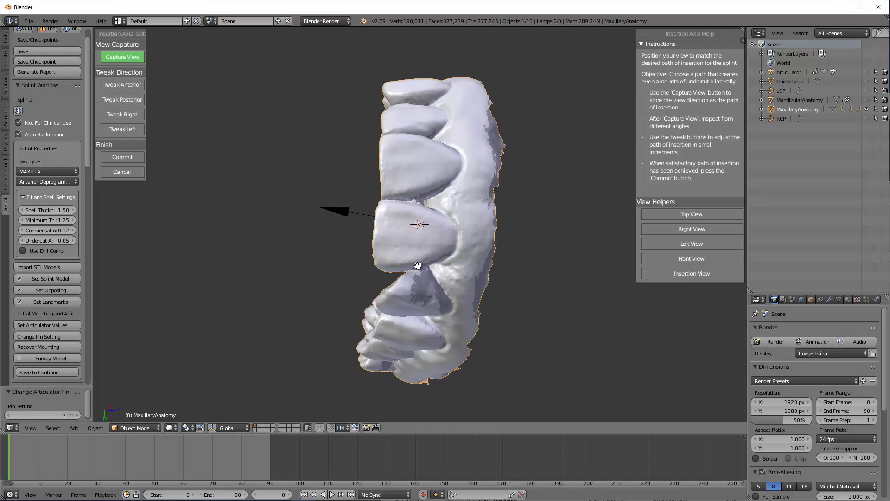
{"action": "middle_click_drag", "start_coordinate": [427, 295], "coordinate": [383, 187]}
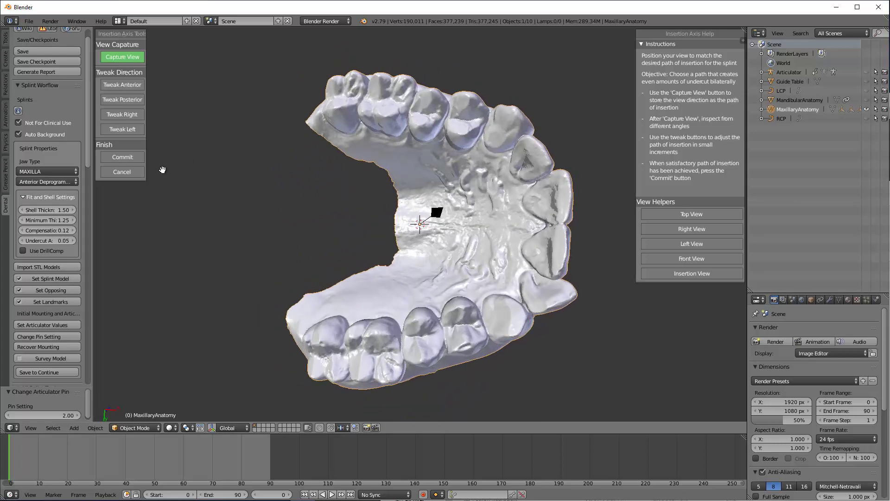
Commit the insertion axis and start a new file name in the 1-SCANNED save folder.
{"action": "left_click", "coordinate": [130, 156]}
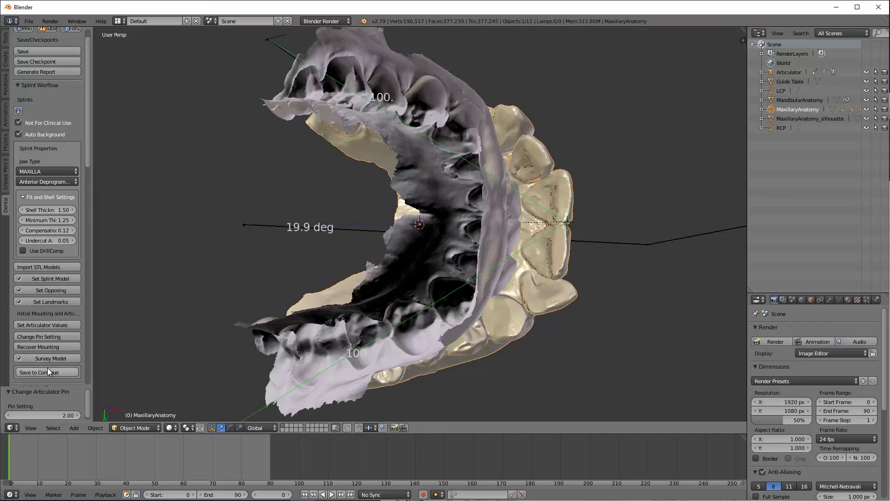
{"action": "scroll", "coordinate": [45, 358], "scroll_direction": "down", "scroll_amount": 2}
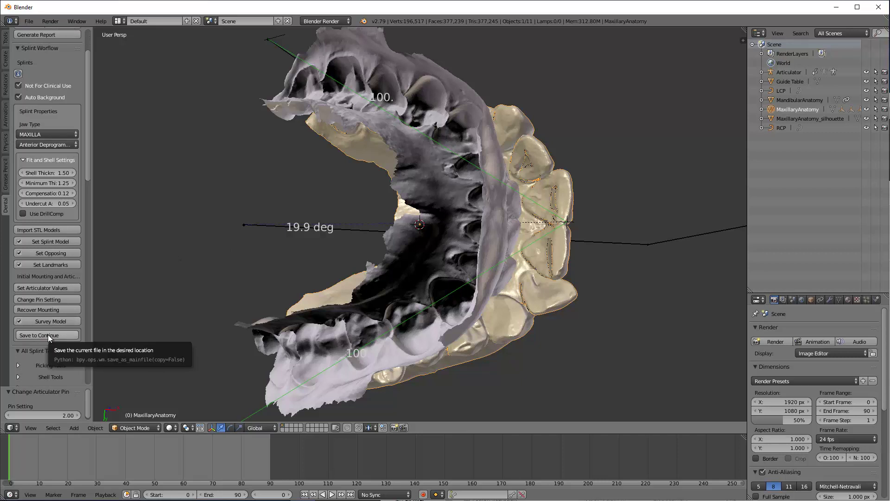
{"action": "left_click", "coordinate": [48, 334]}
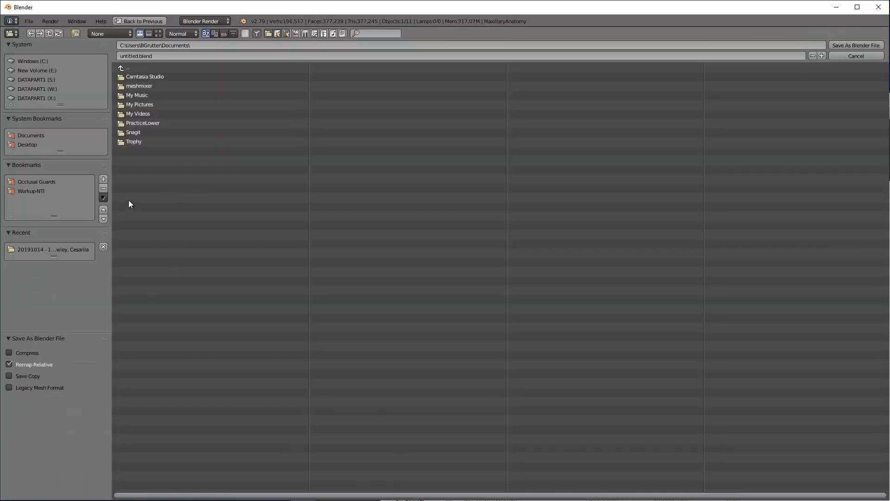
{"action": "left_click", "coordinate": [40, 250]}
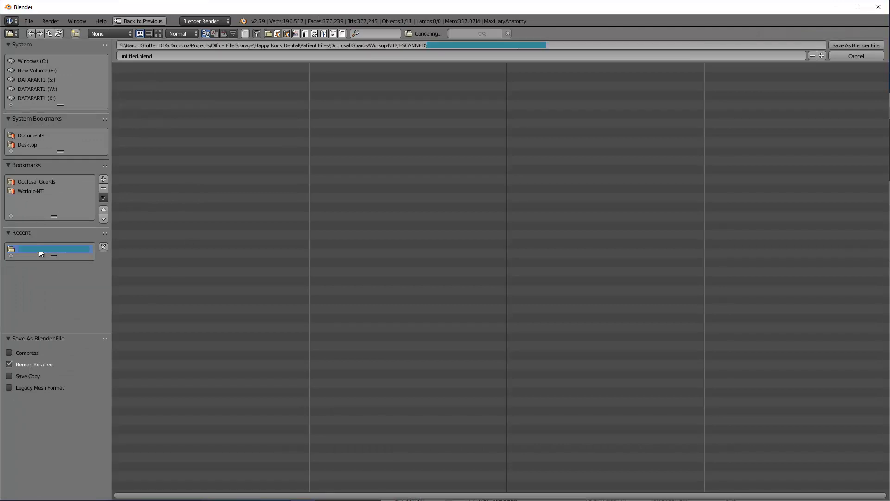
{"action": "left_click", "coordinate": [146, 56]}
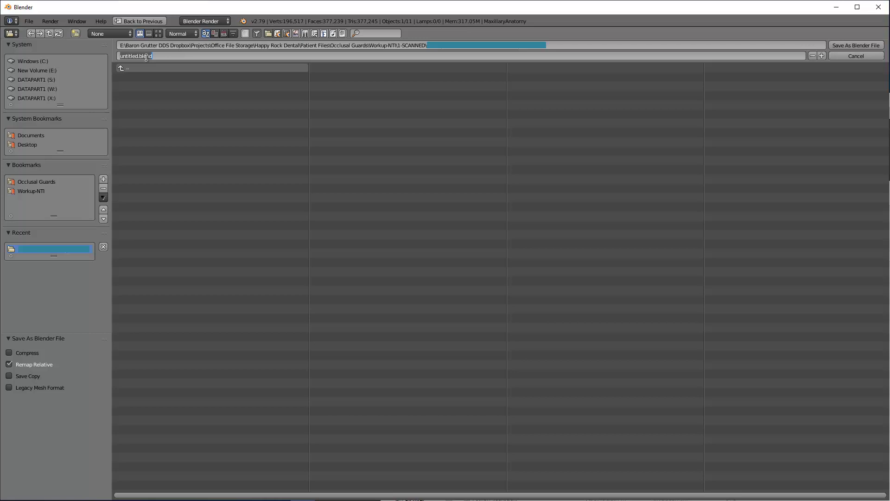
{"action": "type", "text": "u"}
Save CC-Upper-NTI.blend and generate the refractory model with 0.12 offset and 0.05 undercut.
{"action": "left_click", "coordinate": [859, 45]}
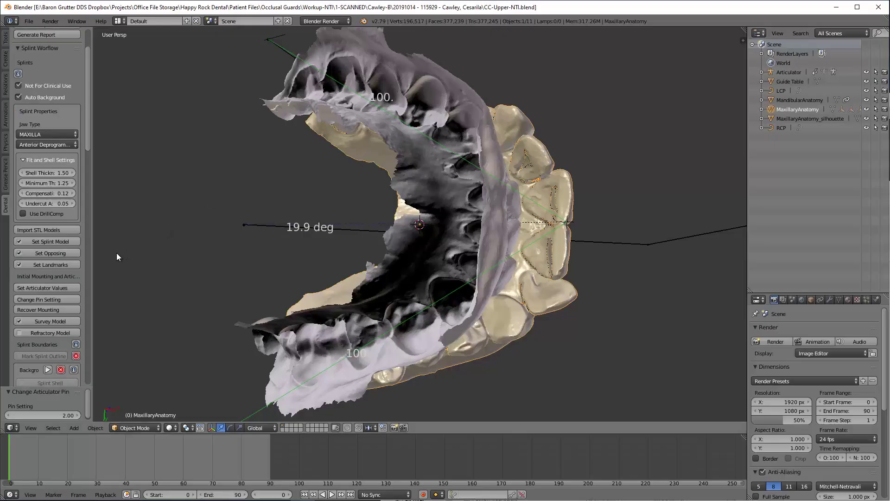
{"action": "scroll", "coordinate": [42, 335], "scroll_direction": "down", "scroll_amount": 2}
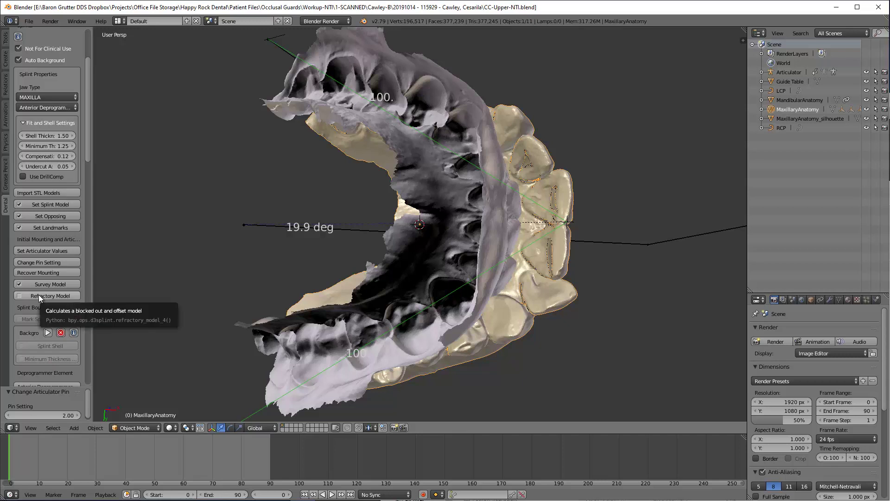
{"action": "left_click", "coordinate": [39, 297]}
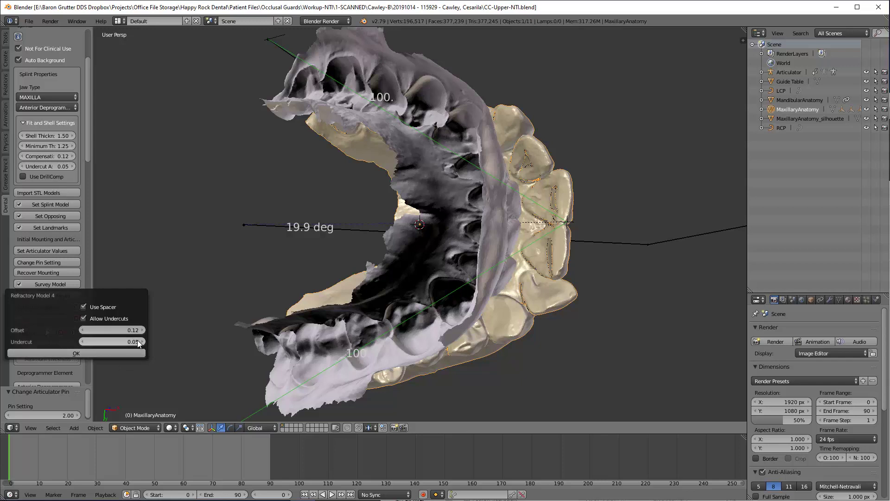
{"action": "left_click", "coordinate": [100, 352]}
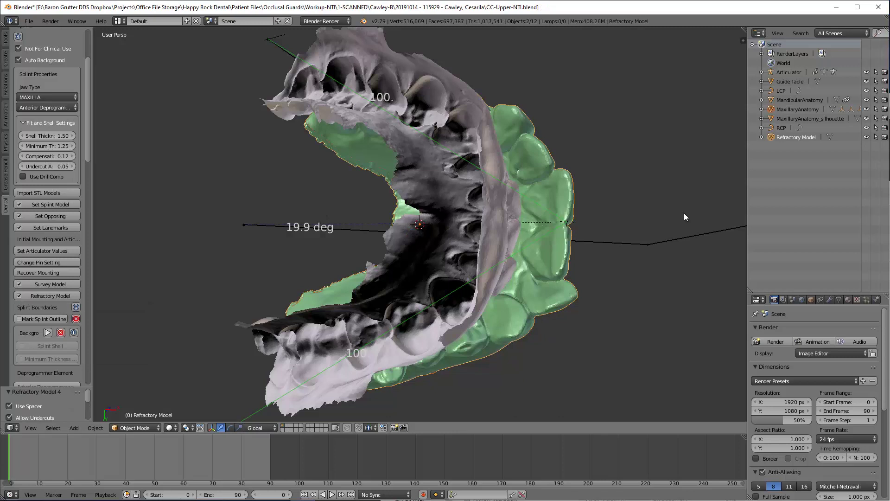
Start the splint outline with the first margin points on a front tooth.
{"action": "left_click", "coordinate": [26, 319]}
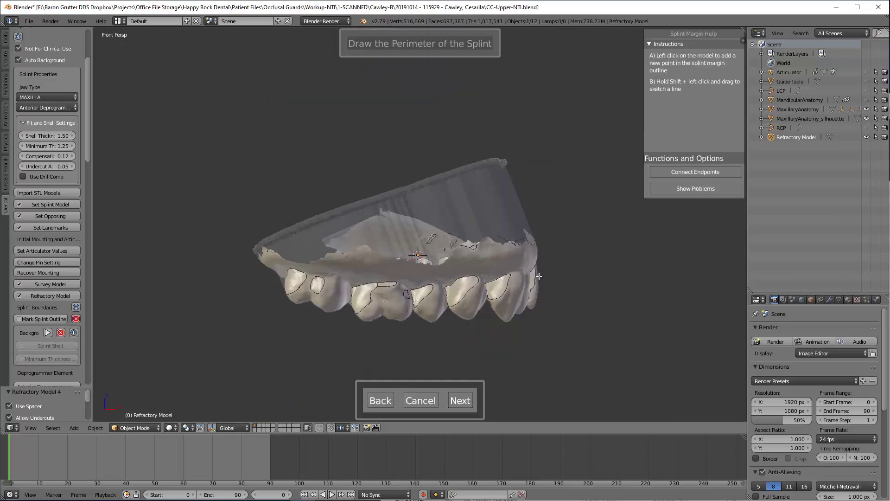
{"action": "middle_click_drag", "start_coordinate": [539, 276], "coordinate": [579, 242]}
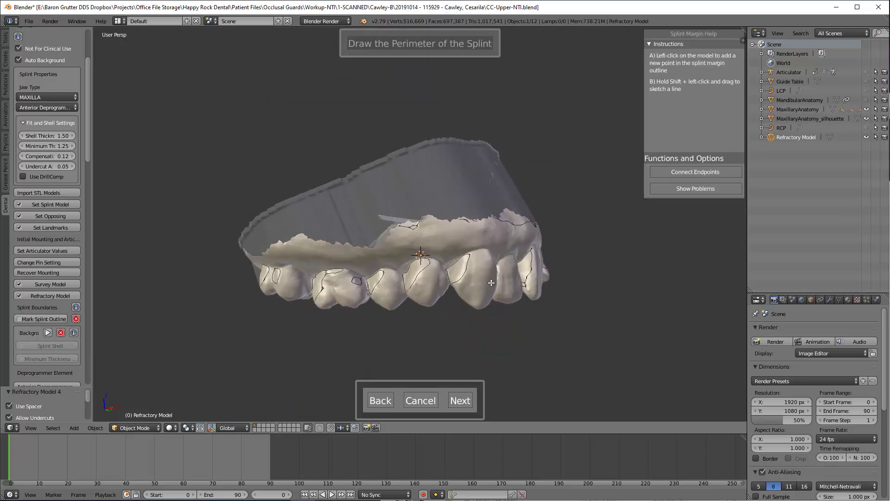
{"action": "left_click", "coordinate": [443, 281]}
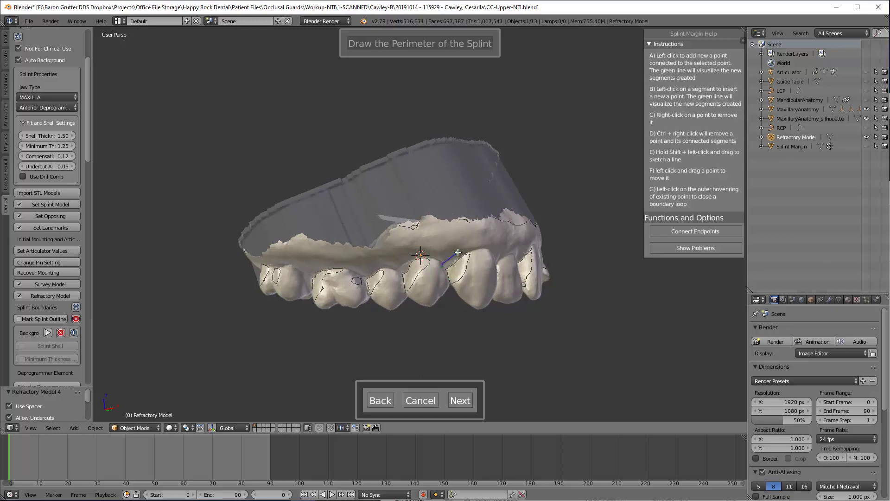
{"action": "middle_click_drag", "start_coordinate": [539, 245], "coordinate": [376, 248]}
{"action": "left_click", "coordinate": [384, 241]}
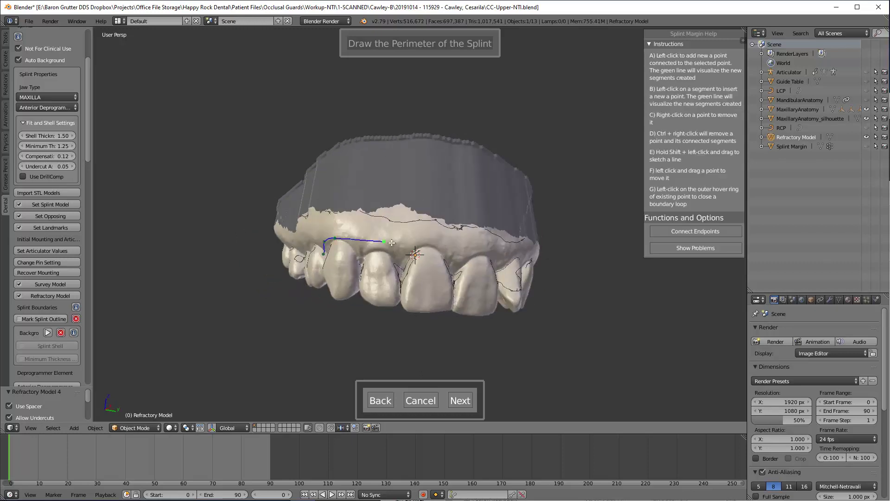
{"action": "left_click", "coordinate": [425, 244]}
Continue the margin down the tooth to the incisal edge and reposition one point.
{"action": "middle_click_drag", "start_coordinate": [479, 254], "coordinate": [427, 250]}
{"action": "left_click", "coordinate": [426, 254]}
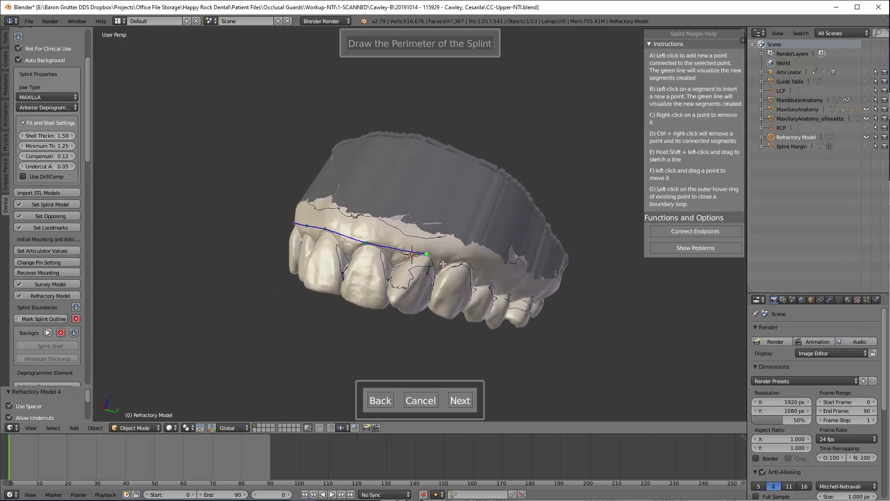
{"action": "left_click", "coordinate": [445, 266]}
{"action": "left_click", "coordinate": [449, 286]}
{"action": "left_click", "coordinate": [443, 309]}
{"action": "middle_click_drag", "start_coordinate": [422, 347], "coordinate": [490, 142]}
{"action": "left_click", "coordinate": [491, 139]}
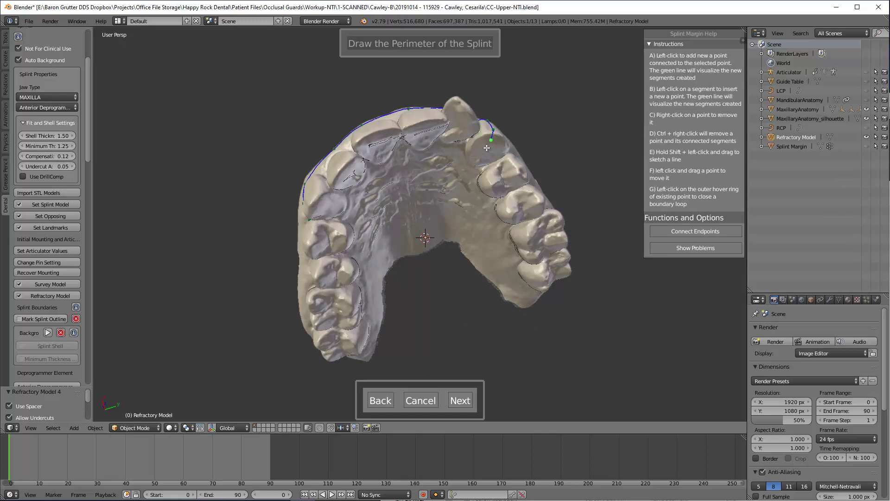
{"action": "middle_click_drag", "start_coordinate": [487, 147], "coordinate": [450, 183]}
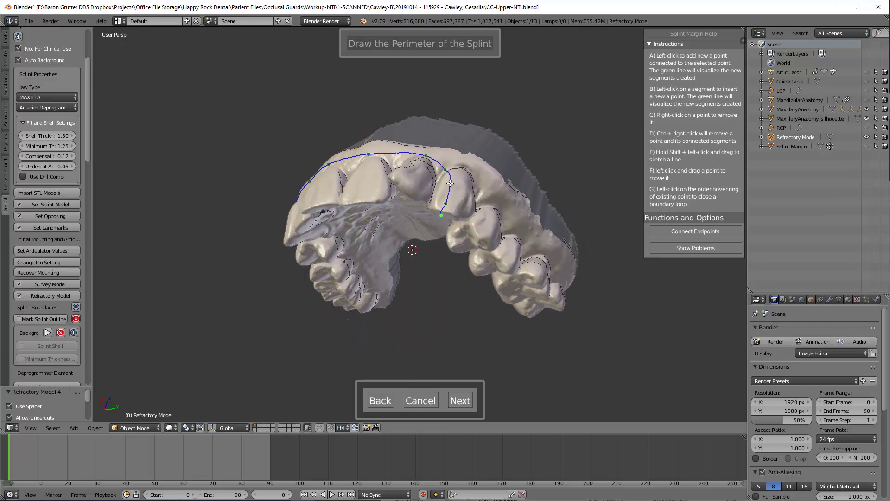
{"action": "left_click_drag", "start_coordinate": [447, 169], "coordinate": [477, 230]}
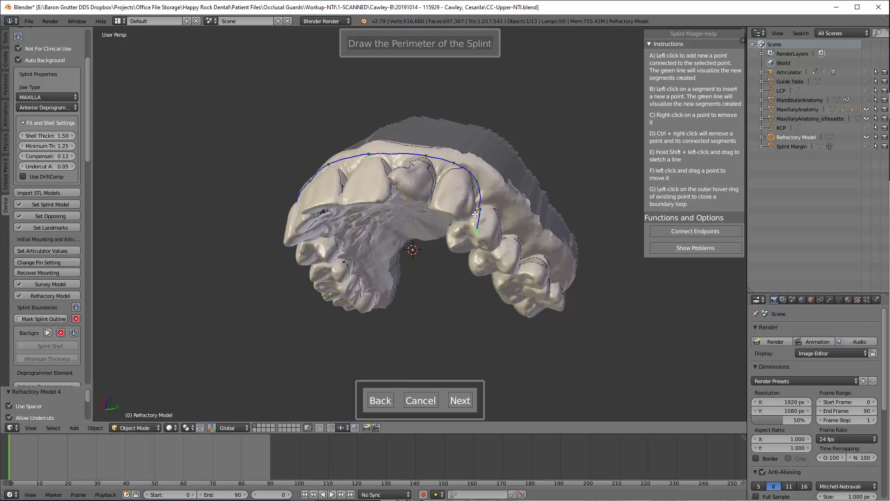
{"action": "middle_click_drag", "start_coordinate": [481, 209], "coordinate": [497, 187]}
Join the two loose margin ends and extend the outline across the front teeth.
{"action": "left_click", "coordinate": [495, 183]}
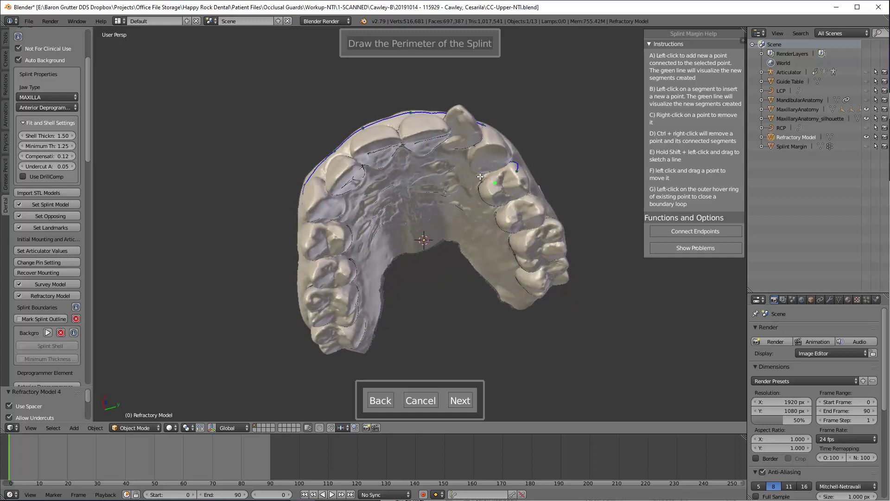
{"action": "left_click", "coordinate": [479, 179]}
{"action": "left_click", "coordinate": [517, 171]}
{"action": "left_click", "coordinate": [470, 174]}
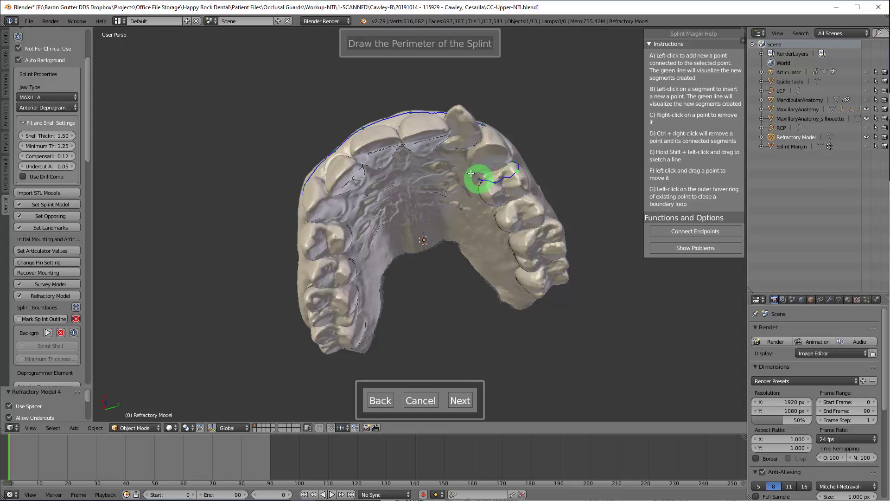
{"action": "left_click", "coordinate": [448, 157]}
{"action": "left_click", "coordinate": [424, 158]}
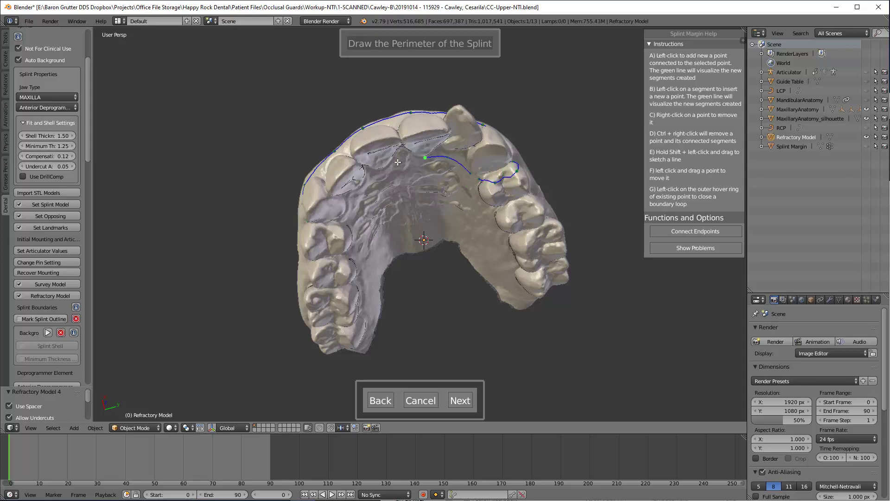
{"action": "left_click", "coordinate": [403, 163]}
{"action": "left_click", "coordinate": [385, 169]}
Carry the margin to the opposite side and insert an extra point on the curve.
{"action": "left_click", "coordinate": [363, 186]}
{"action": "left_click", "coordinate": [347, 210]}
{"action": "mouse_move", "coordinate": [347, 210]}
{"action": "middle_mouse_down"}
{"action": "mouse_move", "coordinate": [357, 190]}
{"action": "mouse_move", "coordinate": [351, 212]}
{"action": "middle_mouse_up"}
{"action": "left_click", "coordinate": [333, 203]}
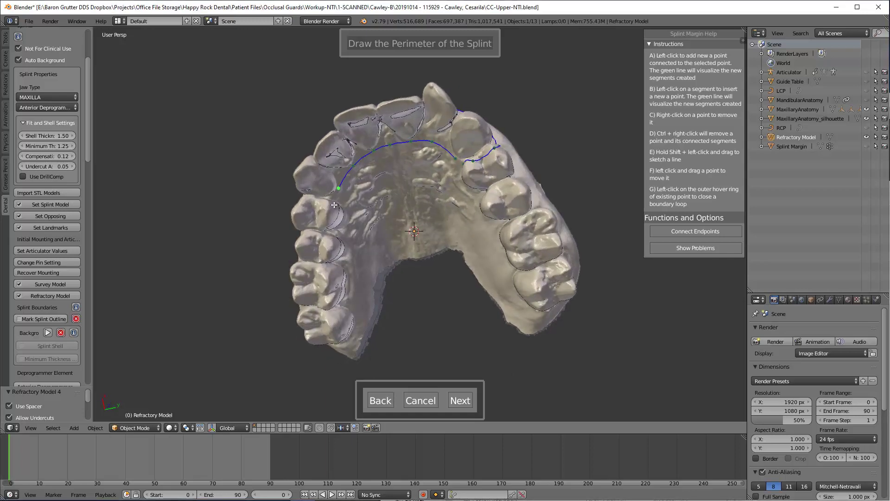
{"action": "left_click", "coordinate": [321, 207]}
{"action": "middle_click_drag", "start_coordinate": [278, 200], "coordinate": [375, 228]}
{"action": "left_click", "coordinate": [380, 228]}
{"action": "left_click", "coordinate": [363, 222]}
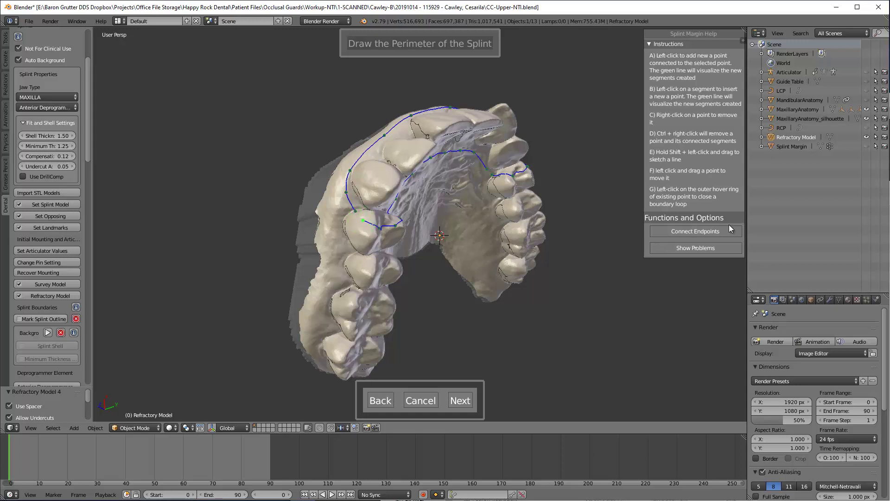
{"action": "middle_click_drag", "start_coordinate": [506, 223], "coordinate": [415, 240]}
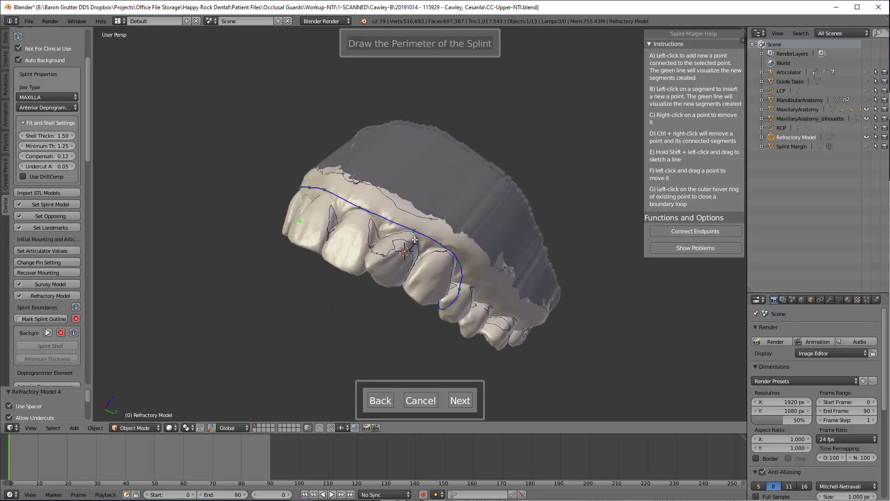
{"action": "left_click", "coordinate": [452, 254]}
{"action": "middle_click_drag", "start_coordinate": [492, 290], "coordinate": [424, 153]}
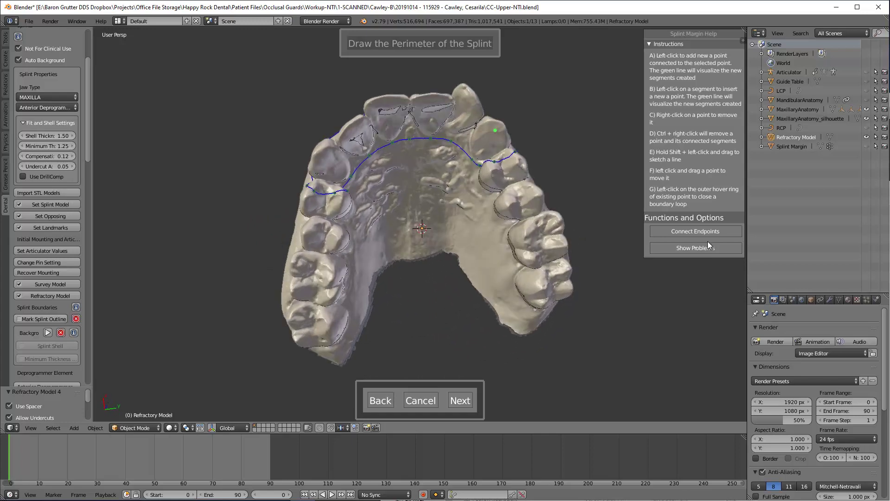
Mark the anterior teeth as the splint interior and advance to the trimming confirmation step.
{"action": "left_click", "coordinate": [459, 401]}
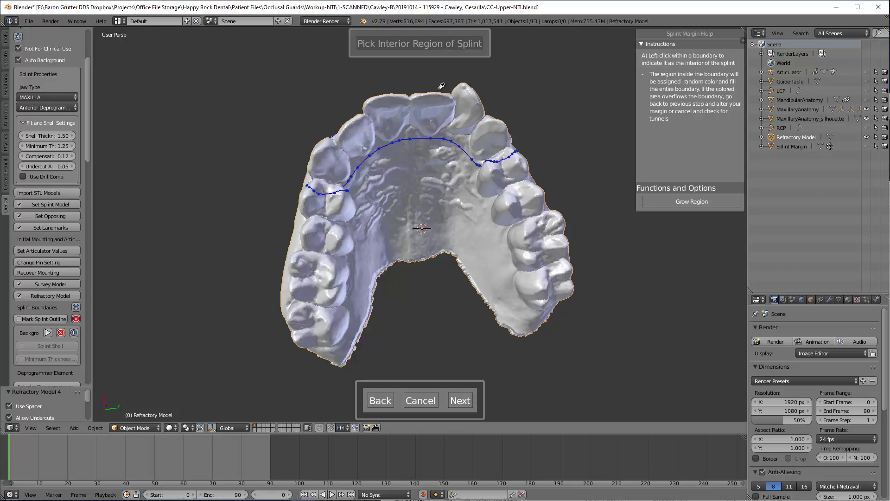
{"action": "left_click", "coordinate": [463, 117]}
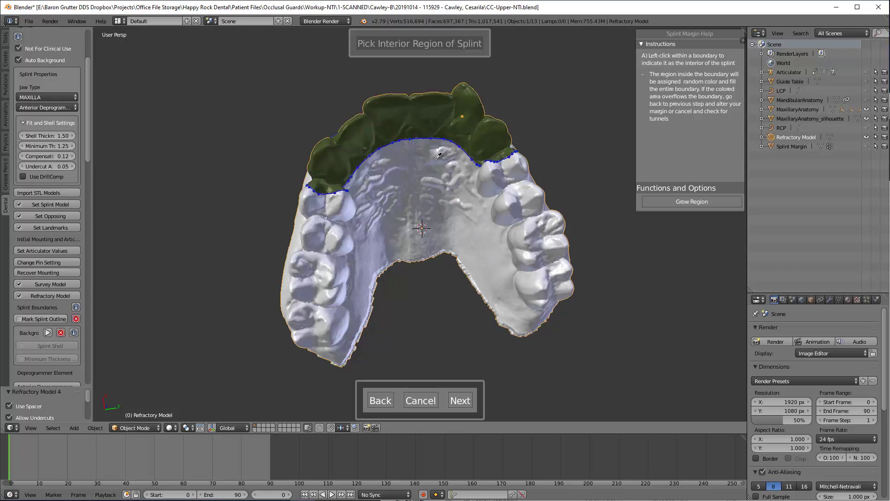
{"action": "middle_click_drag", "start_coordinate": [471, 95], "coordinate": [423, 348]}
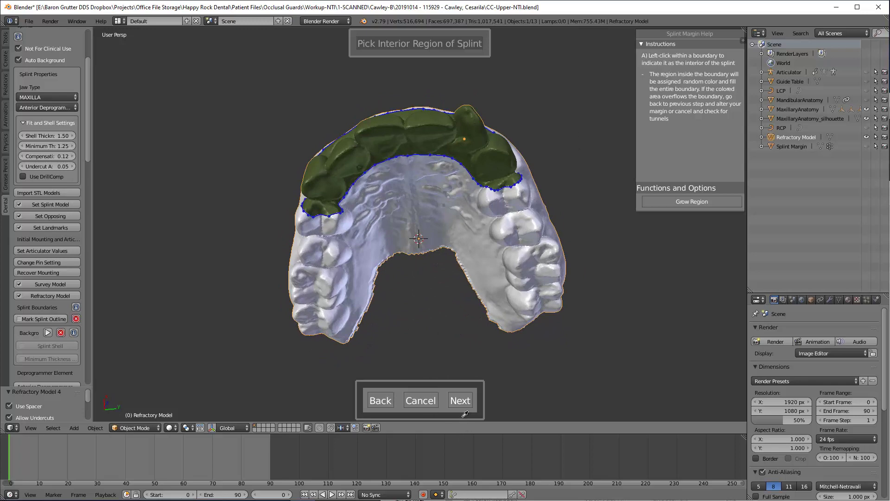
{"action": "left_click", "coordinate": [469, 402]}
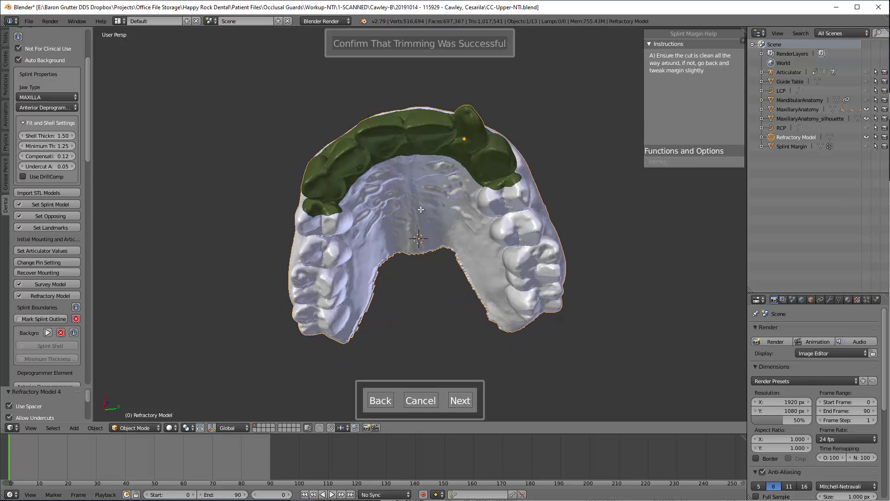
{"action": "middle_click_drag", "start_coordinate": [422, 210], "coordinate": [389, 165]}
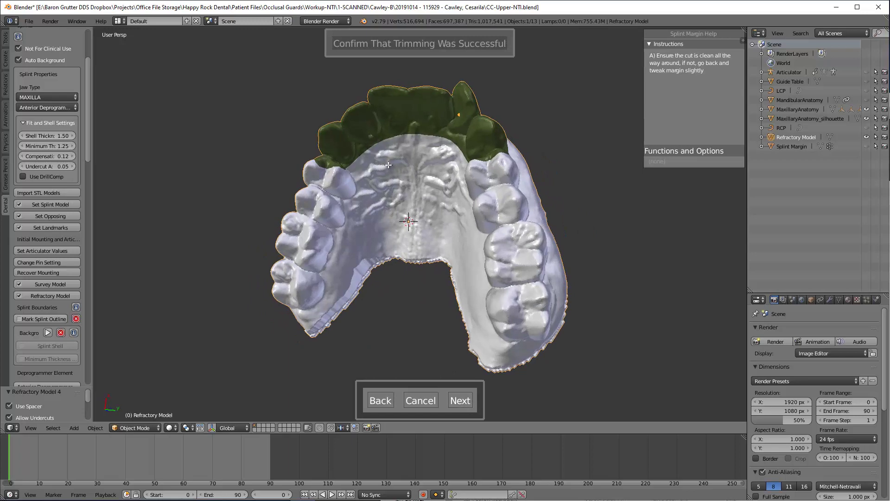
Accept the trimmed outline to generate the Shell Patch, Splint Shell and Minimum Thickness objects.
{"action": "left_click", "coordinate": [461, 402]}
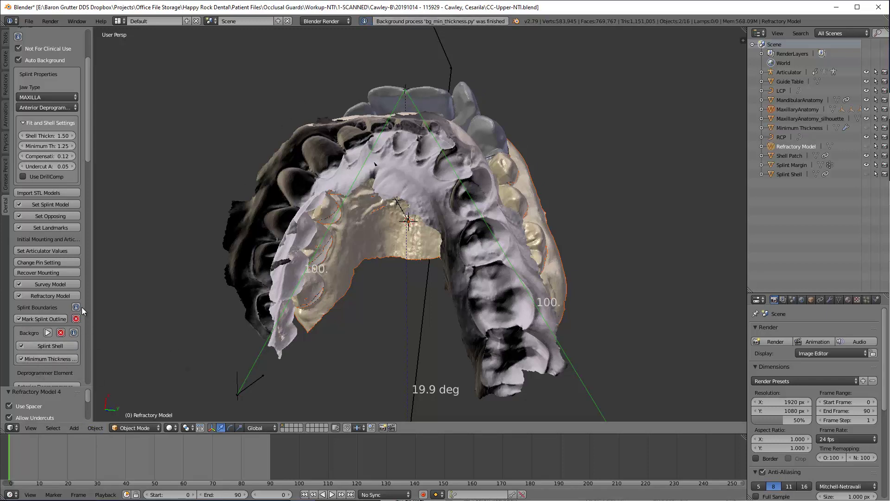
{"action": "left_click_drag", "start_coordinate": [88, 152], "coordinate": [99, 201]}
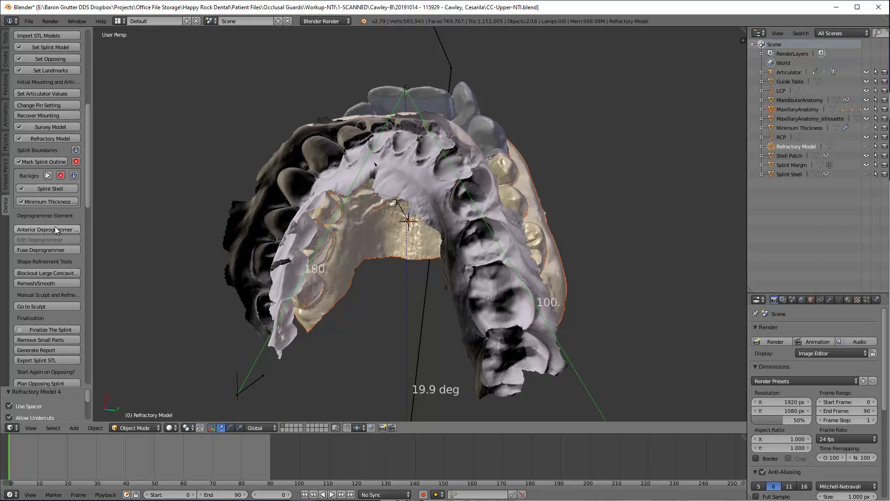
{"action": "middle_click_drag", "start_coordinate": [337, 77], "coordinate": [350, 146]}
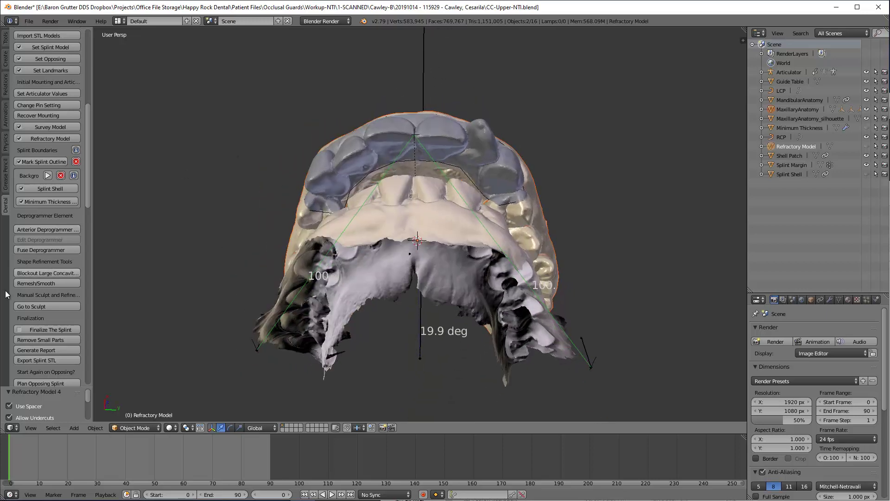
Place the 3D cursor on the front teeth and add an Anterior Deprogrammer (15 angle, 2.75 thickness).
{"action": "left_click", "coordinate": [415, 138]}
{"action": "left_click", "coordinate": [332, 173]}
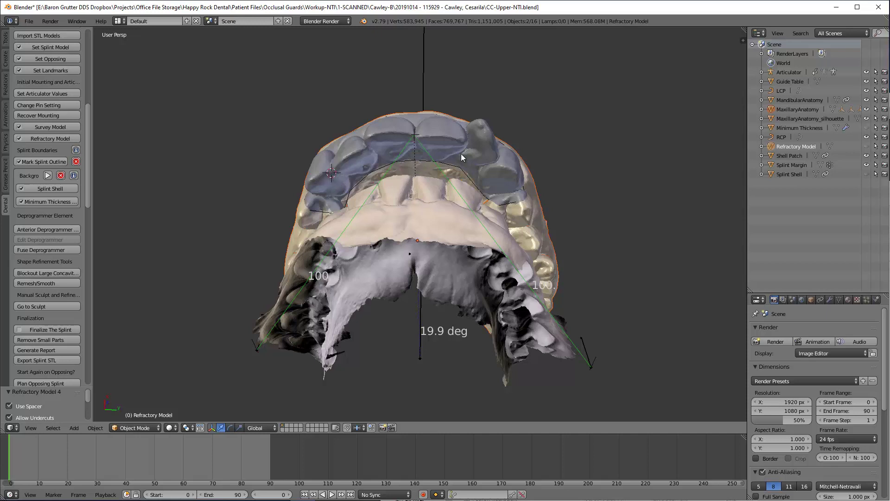
{"action": "left_click", "coordinate": [415, 138]}
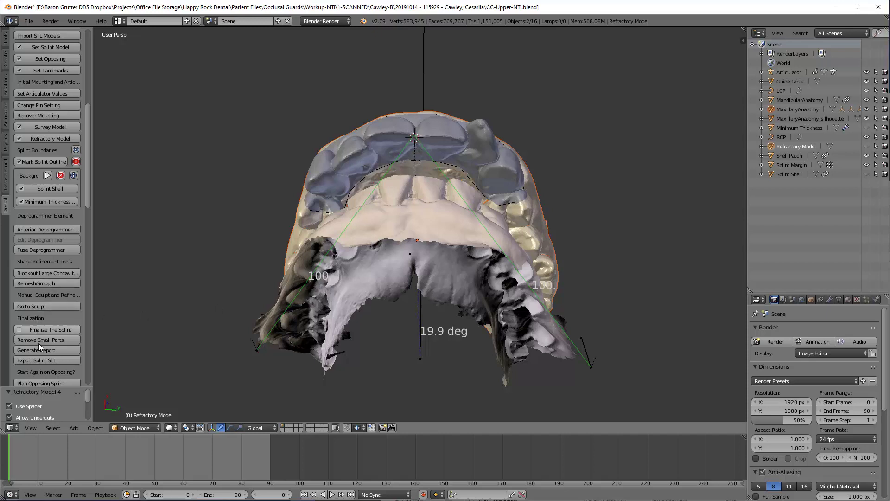
{"action": "left_click", "coordinate": [38, 230]}
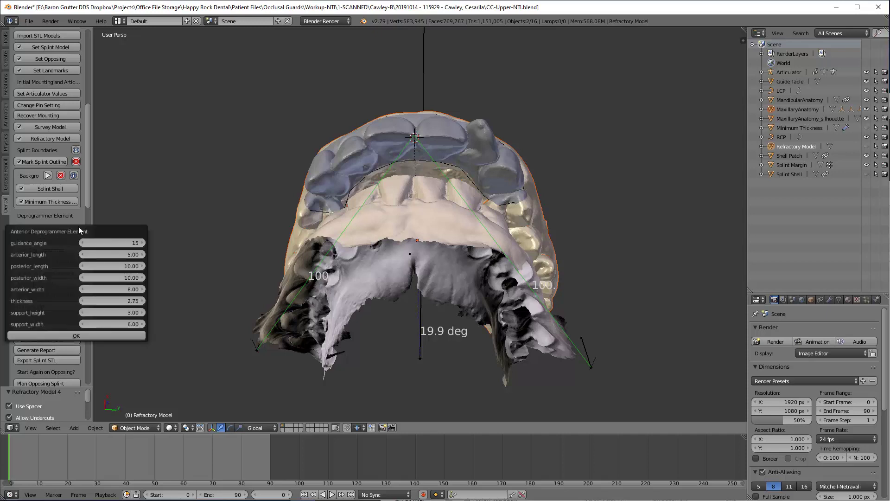
{"action": "left_click", "coordinate": [83, 335]}
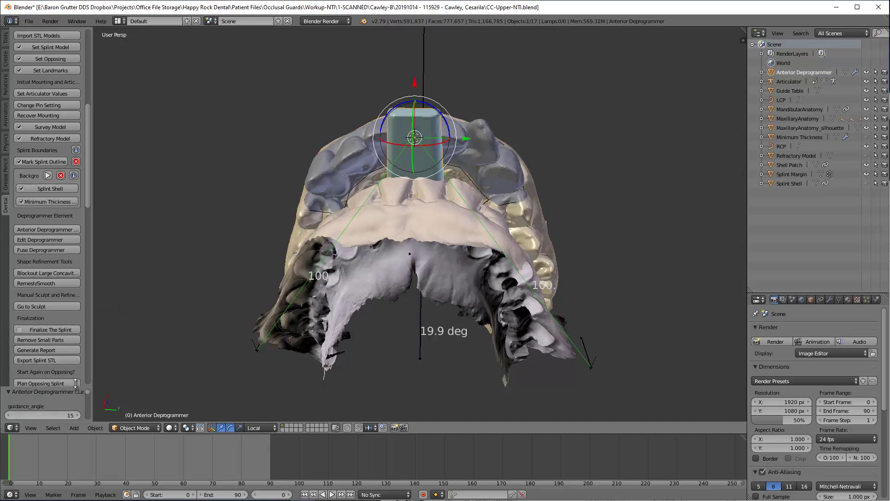
{"action": "left_click_drag", "start_coordinate": [77, 387], "coordinate": [80, 231]}
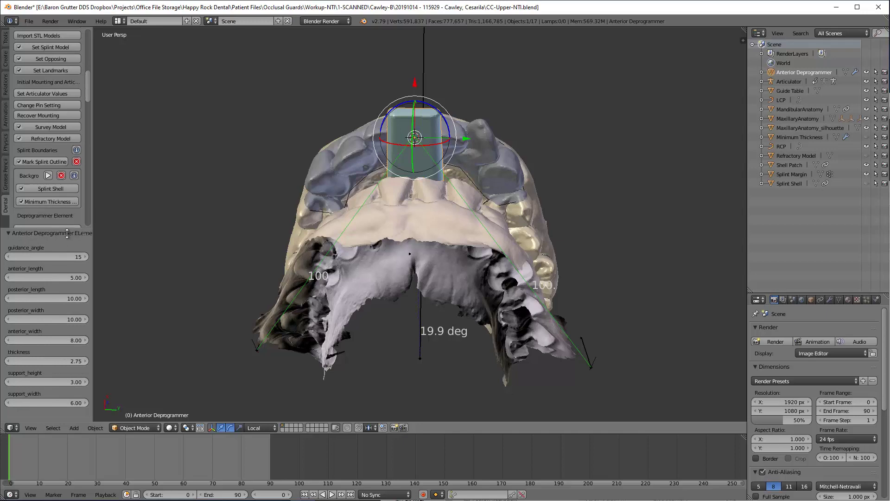
Change the deprogrammer to guidance angle 20 and thickness 2.00, keeping support height 3.00.
{"action": "middle_click_drag", "start_coordinate": [459, 106], "coordinate": [424, 122]}
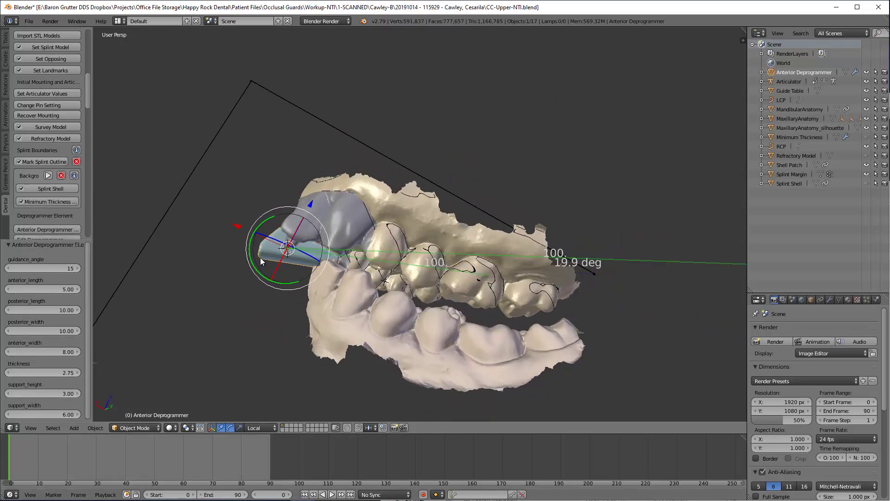
{"action": "left_click", "coordinate": [60, 268]}
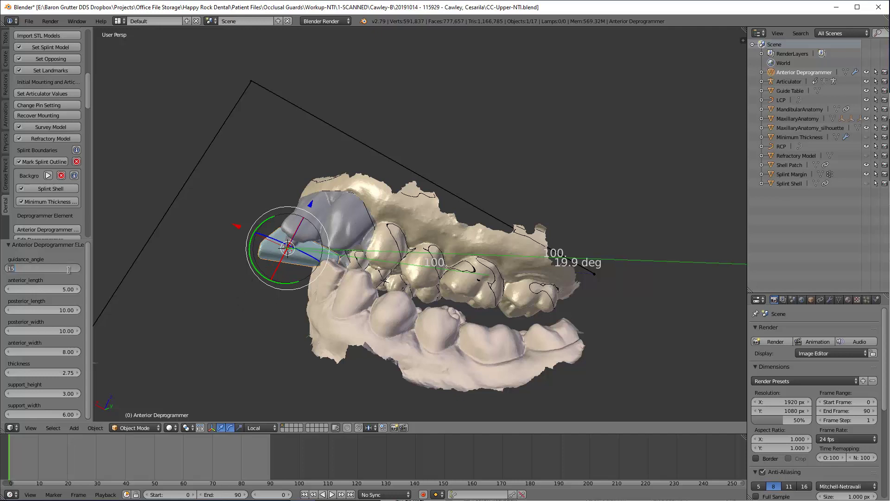
{"action": "type", "text": "20"}
{"action": "key", "text": "Tab"}
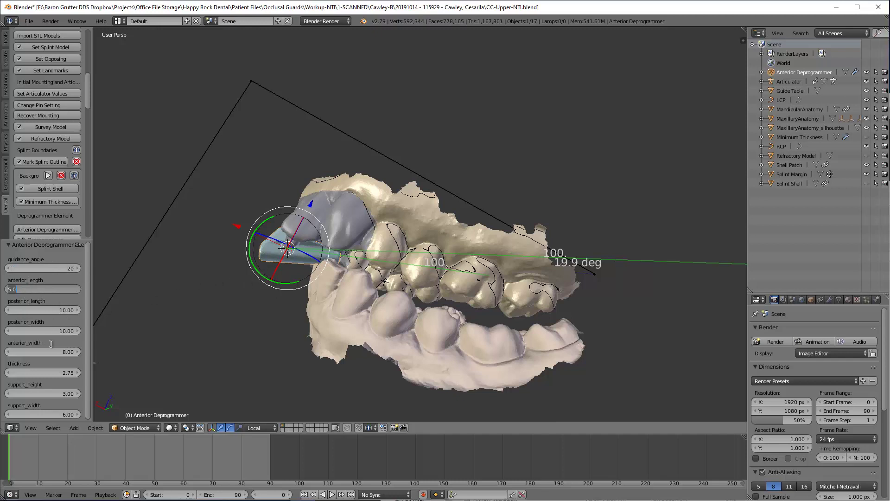
{"action": "left_click", "coordinate": [62, 373]}
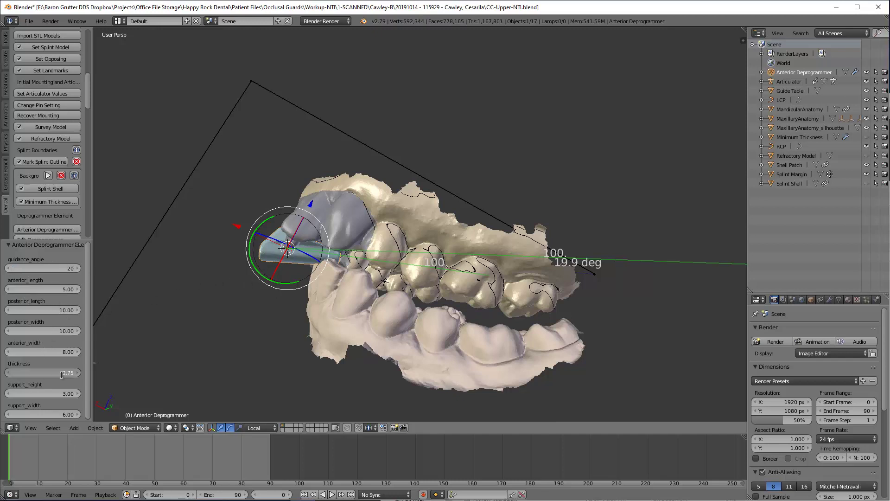
{"action": "type", "text": "1"}
{"action": "key", "text": "Tab"}
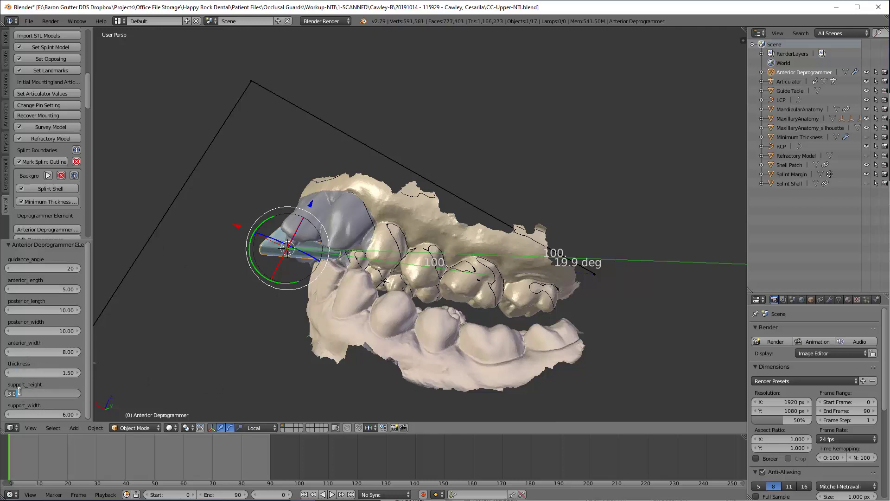
{"action": "left_click", "coordinate": [37, 371]}
{"action": "type", "text": "2"}
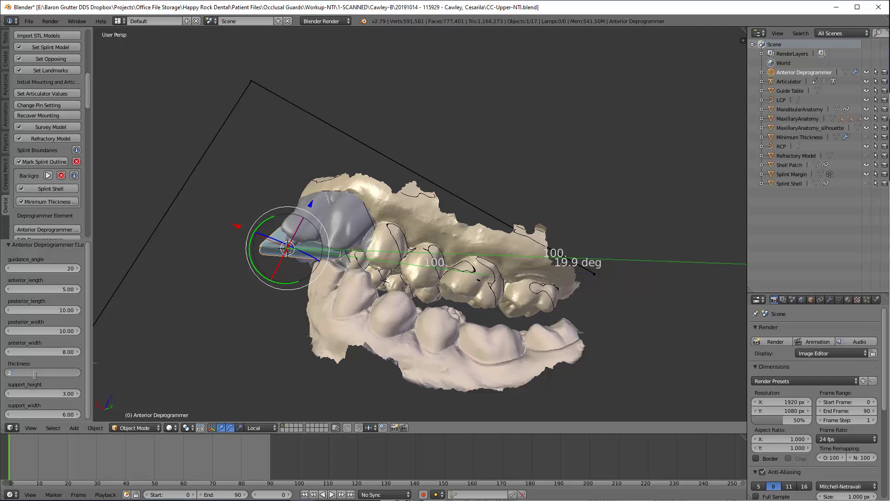
{"action": "key", "text": "Tab"}
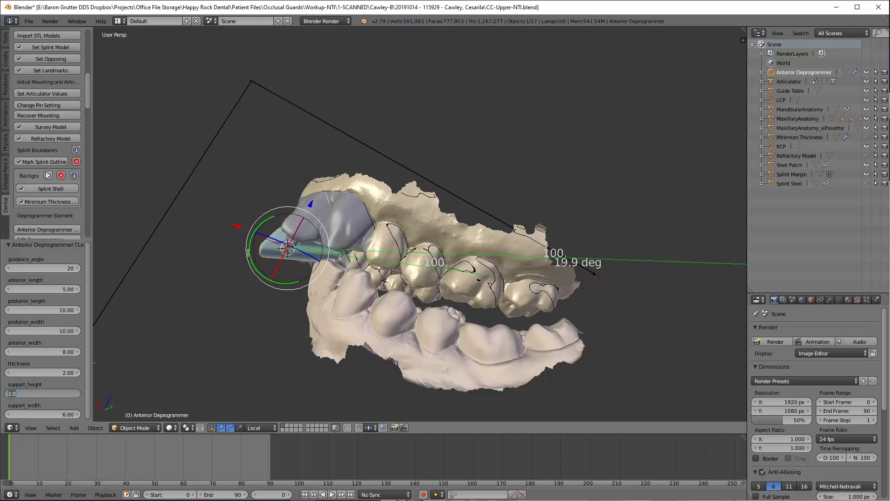
{"action": "key", "text": "Return"}
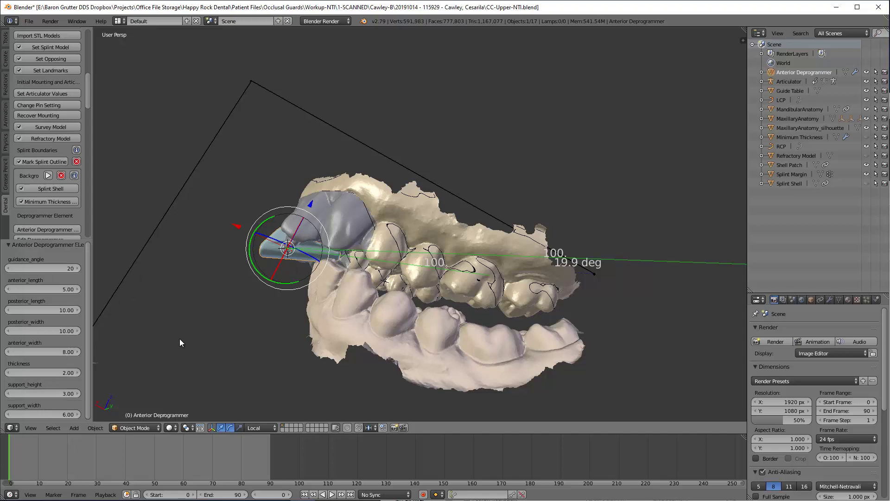
Change the deprogrammer's support height from 3.00 to 5.00 and inspect its fit under the front teeth.
{"action": "middle_click_drag", "start_coordinate": [532, 295], "coordinate": [404, 153]}
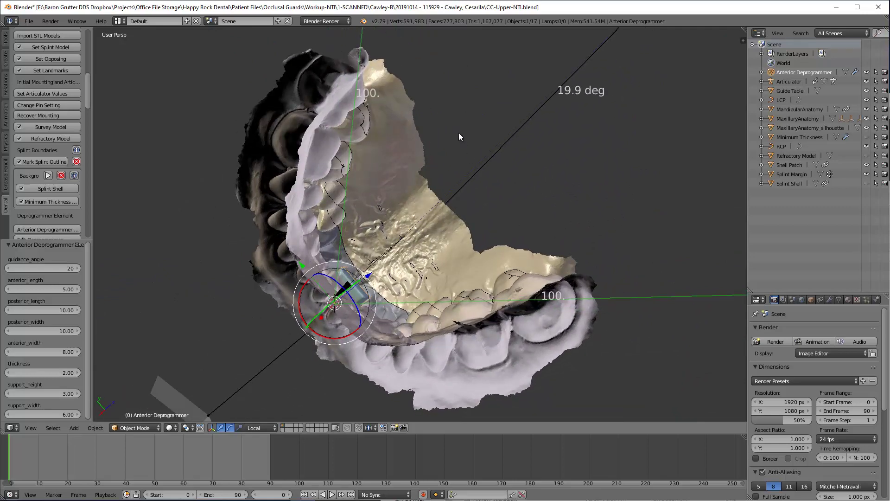
{"action": "middle_click_drag", "start_coordinate": [415, 228], "coordinate": [270, 306]}
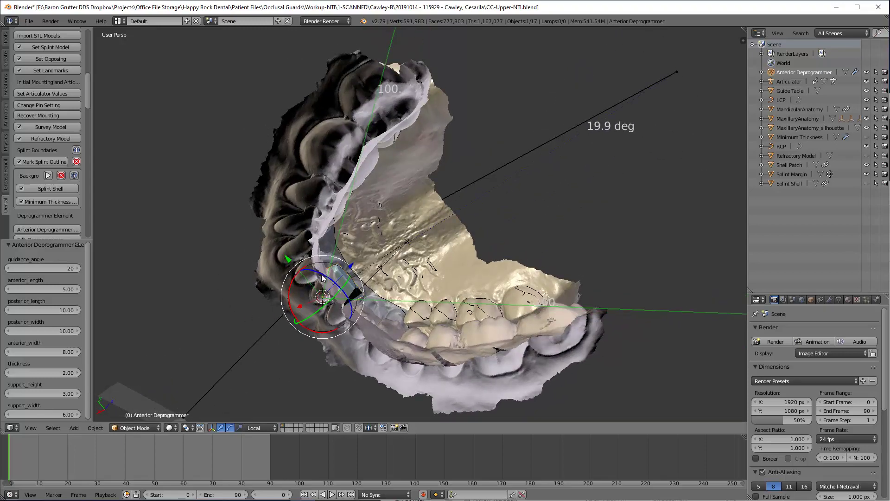
{"action": "middle_click_drag", "start_coordinate": [164, 288], "coordinate": [355, 310]}
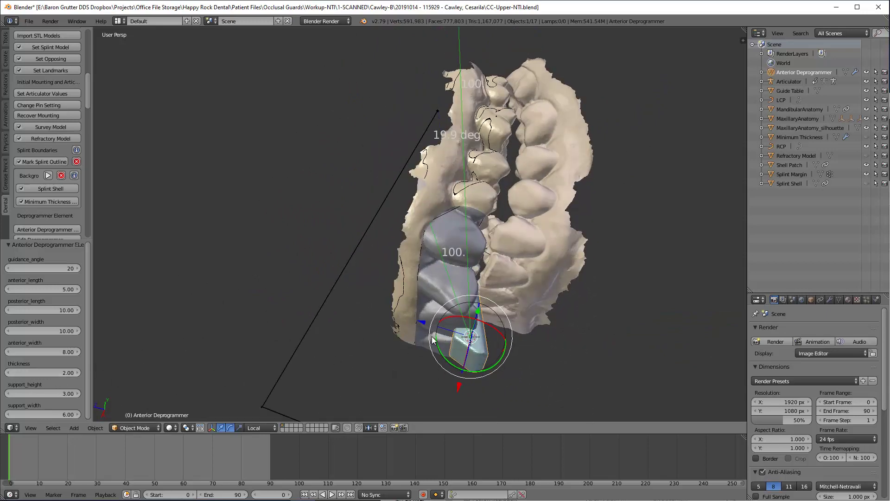
{"action": "left_click", "coordinate": [62, 393]}
{"action": "type", "text": "5"}
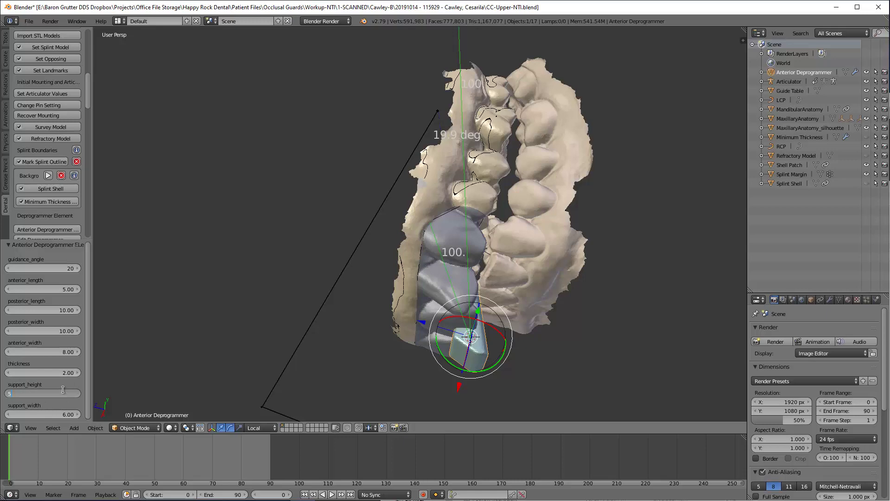
{"action": "key", "text": "Return"}
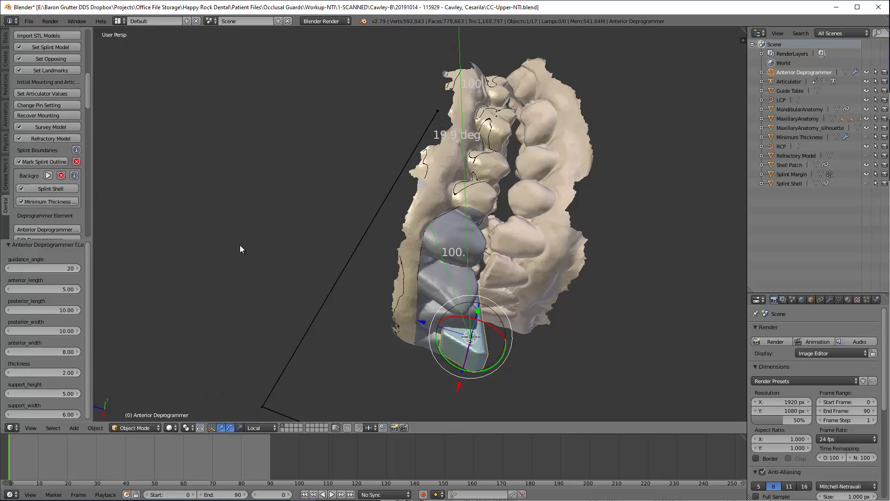
{"action": "middle_click_drag", "start_coordinate": [441, 265], "coordinate": [436, 376]}
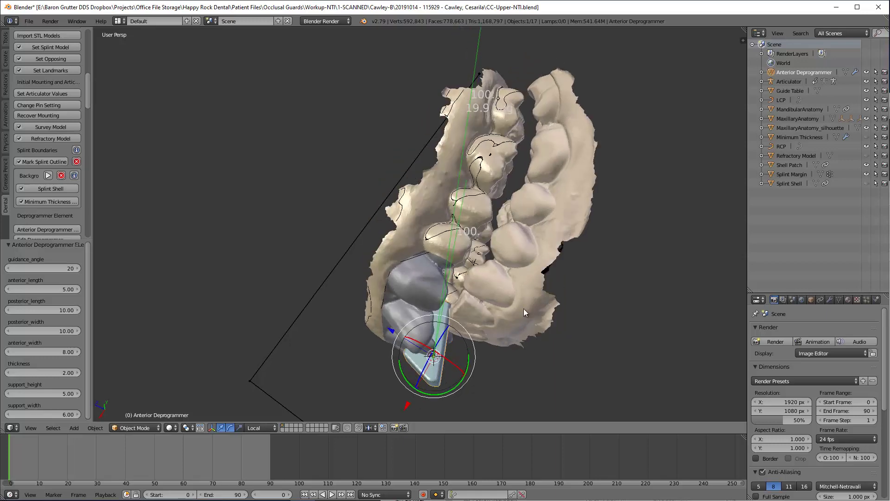
{"action": "middle_click_drag", "start_coordinate": [524, 312], "coordinate": [365, 333]}
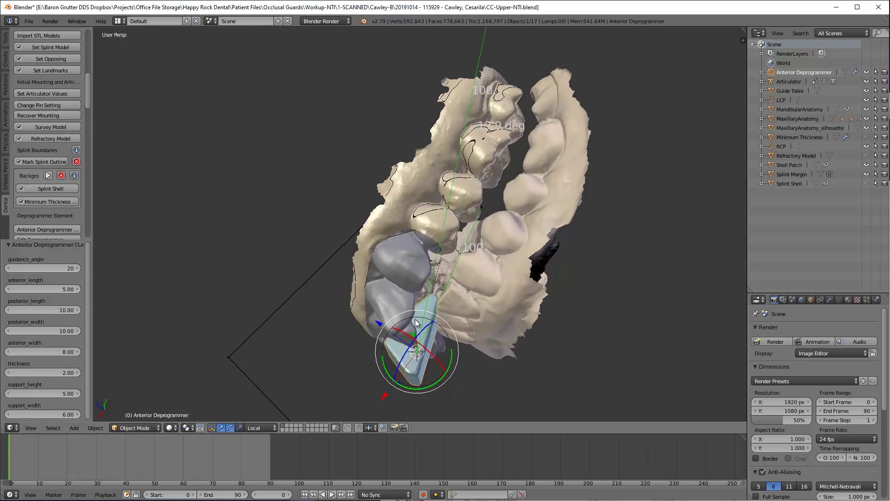
{"action": "mouse_move", "coordinate": [416, 323]}
{"action": "middle_mouse_down"}
{"action": "mouse_move", "coordinate": [466, 312]}
{"action": "mouse_move", "coordinate": [408, 311]}
{"action": "middle_mouse_up"}
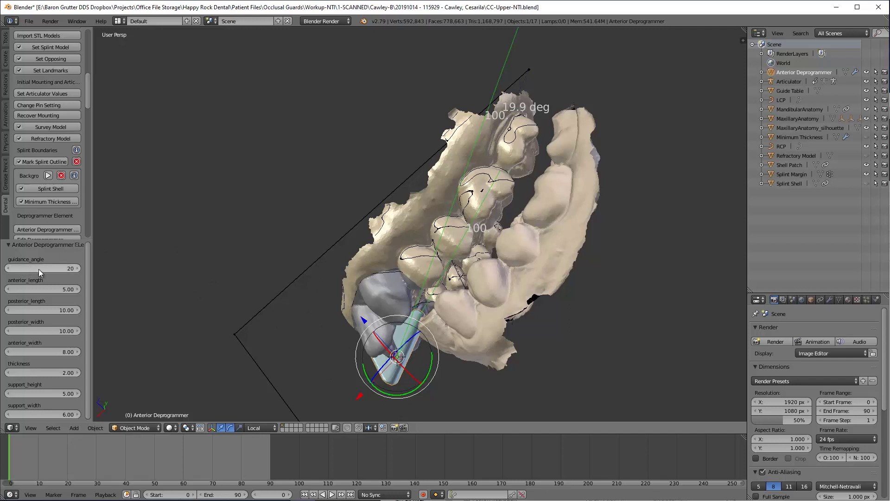
Collapse the deprogrammer fields and use Fuse Deprogrammer to join it to the Splint Shell.
{"action": "scroll", "coordinate": [38, 209], "scroll_direction": "down", "scroll_amount": 2}
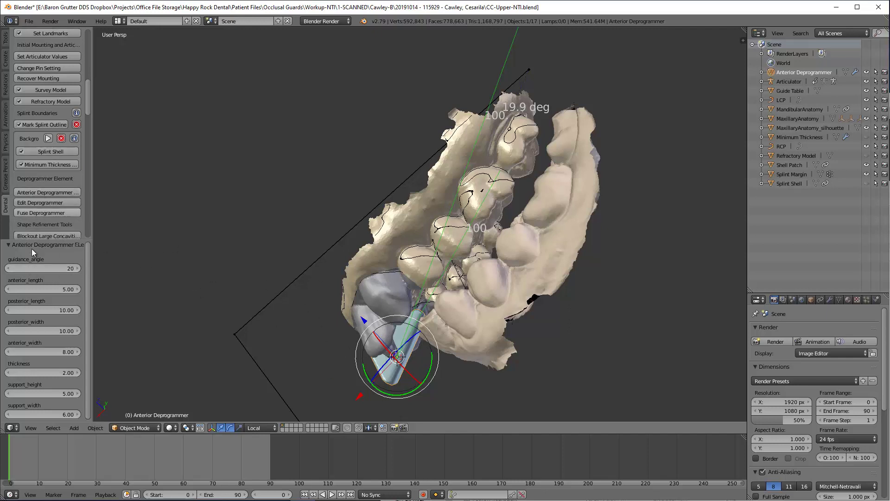
{"action": "left_click", "coordinate": [9, 245]}
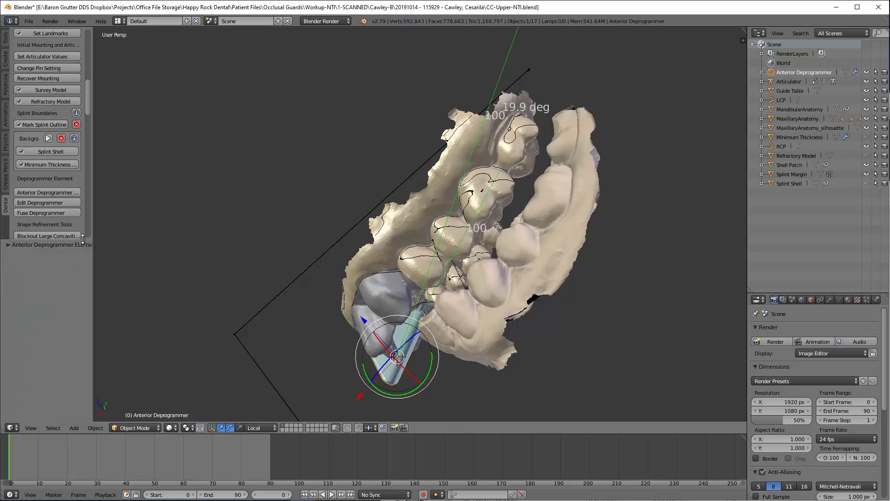
{"action": "left_click_drag", "start_coordinate": [82, 238], "coordinate": [76, 381]}
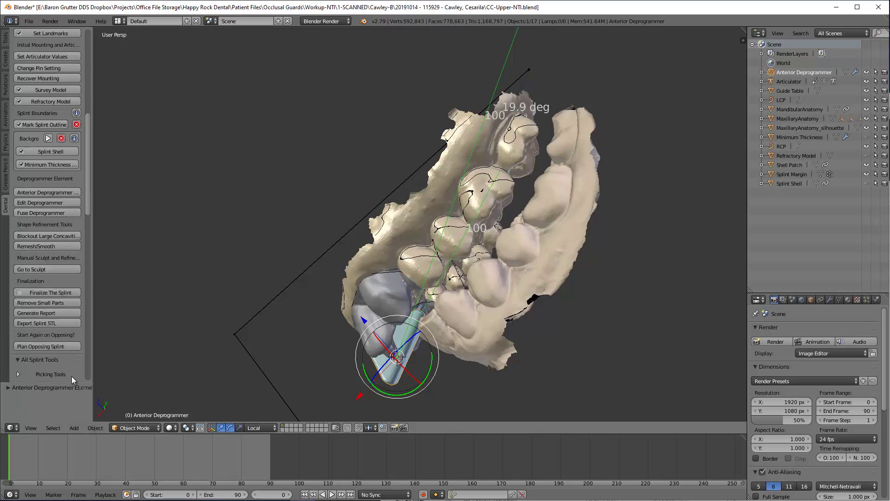
{"action": "left_click", "coordinate": [36, 214]}
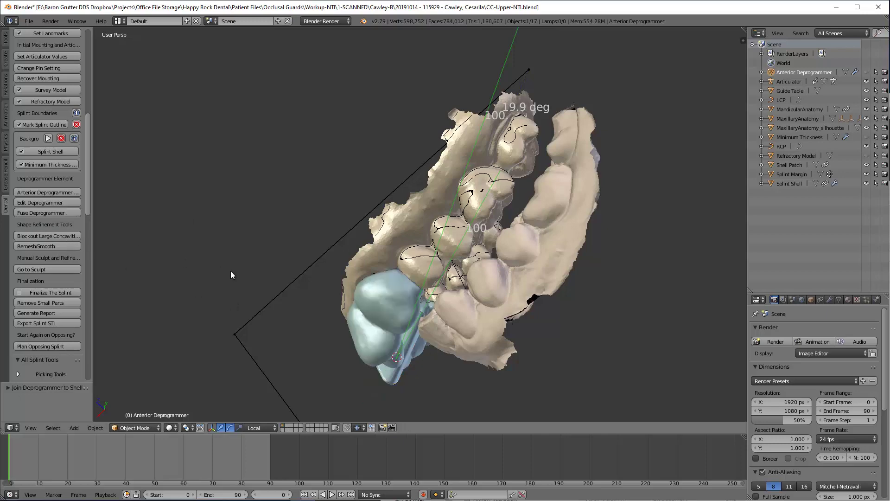
{"action": "middle_click_drag", "start_coordinate": [230, 275], "coordinate": [495, 304]}
{"action": "middle_click_drag", "start_coordinate": [550, 322], "coordinate": [391, 226]}
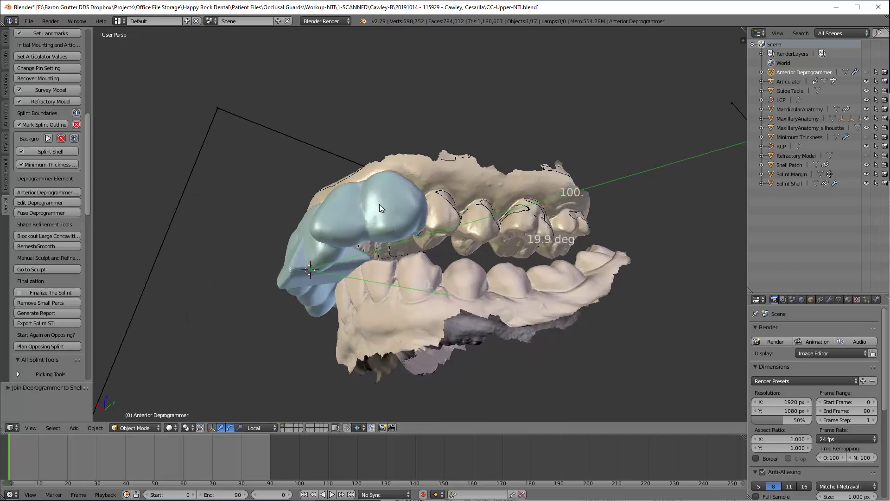
{"action": "middle_click_drag", "start_coordinate": [276, 243], "coordinate": [338, 276]}
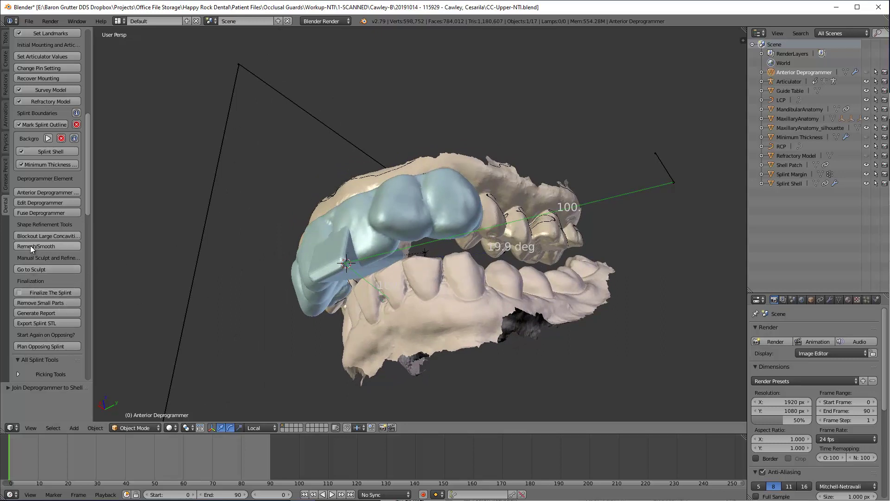
Remesh and smooth the combined shell at 1.50 detail, 15 iterations and 0.05 volume correction.
{"action": "middle_click_drag", "start_coordinate": [343, 241], "coordinate": [372, 252]}
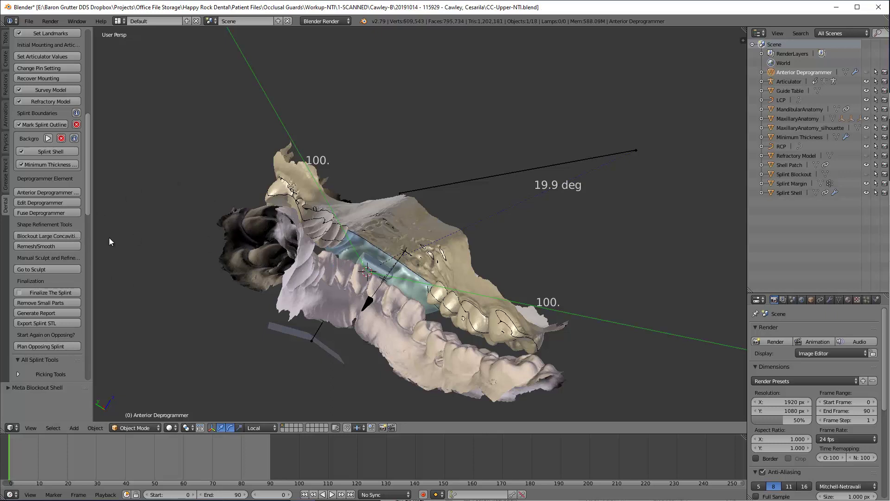
{"action": "middle_click_drag", "start_coordinate": [182, 225], "coordinate": [414, 205]}
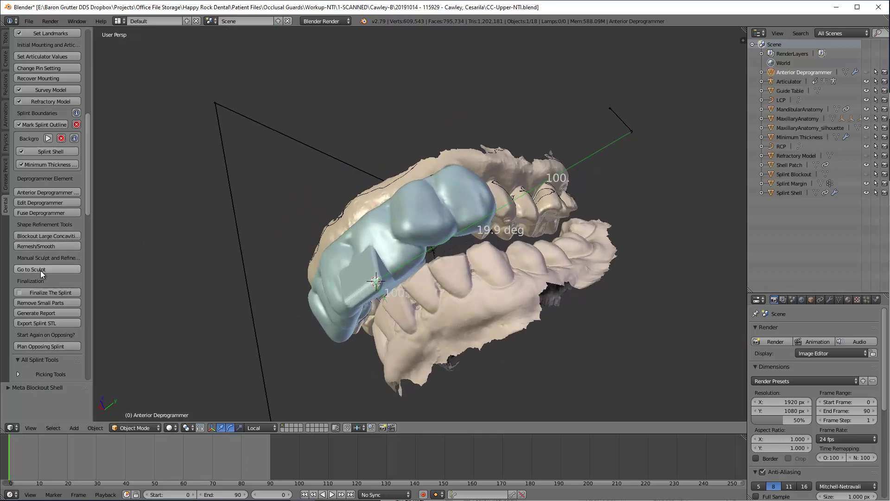
{"action": "left_click", "coordinate": [38, 246]}
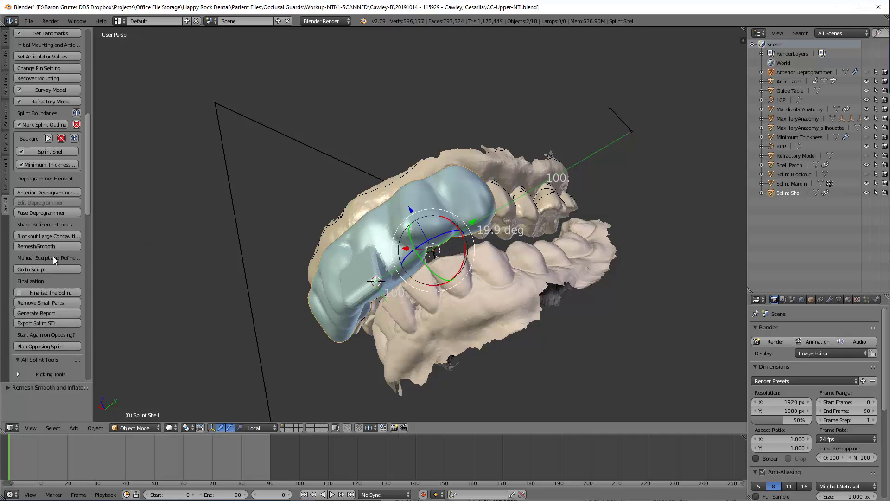
{"action": "left_click", "coordinate": [43, 246]}
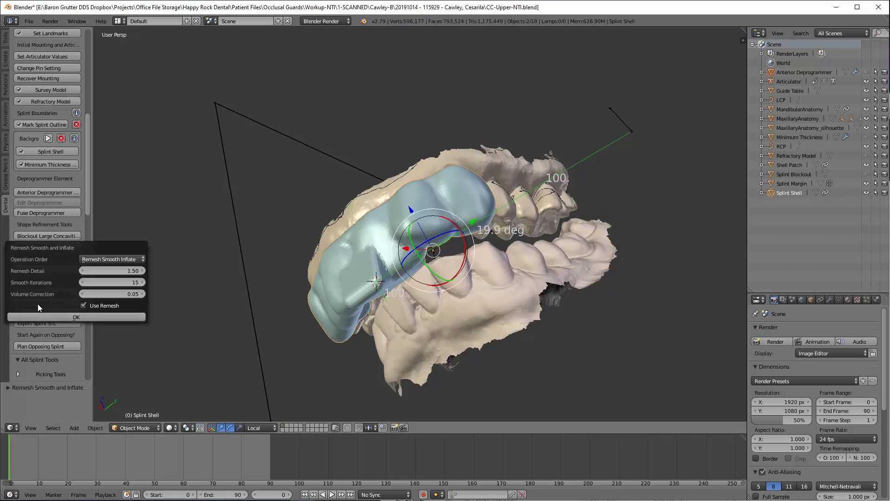
{"action": "left_click", "coordinate": [48, 318]}
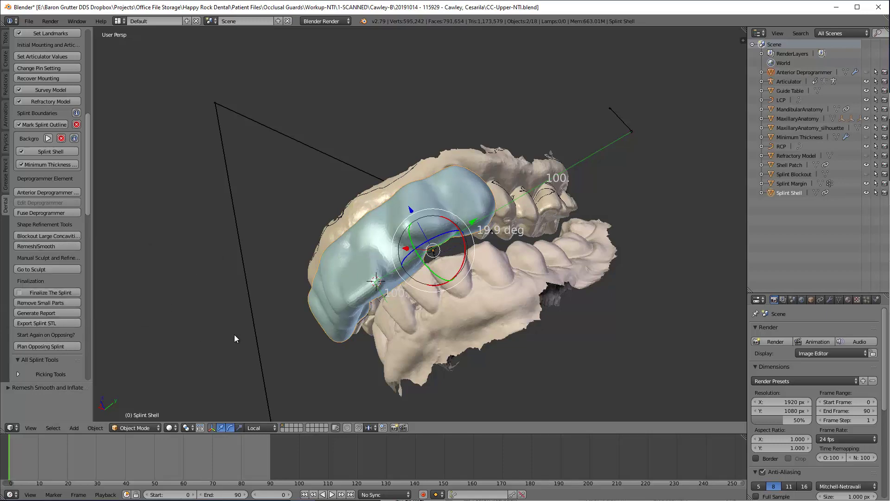
{"action": "middle_click_drag", "start_coordinate": [380, 247], "coordinate": [361, 334]}
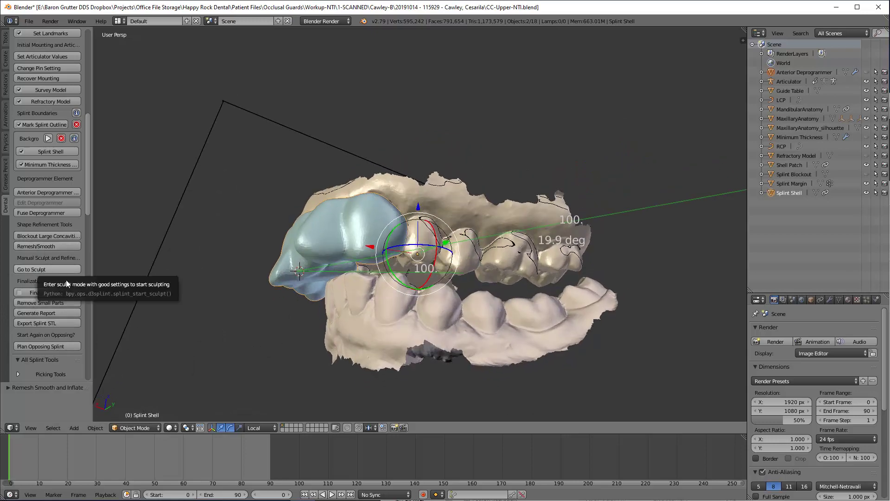
{"action": "middle_click_drag", "start_coordinate": [337, 271], "coordinate": [309, 189]}
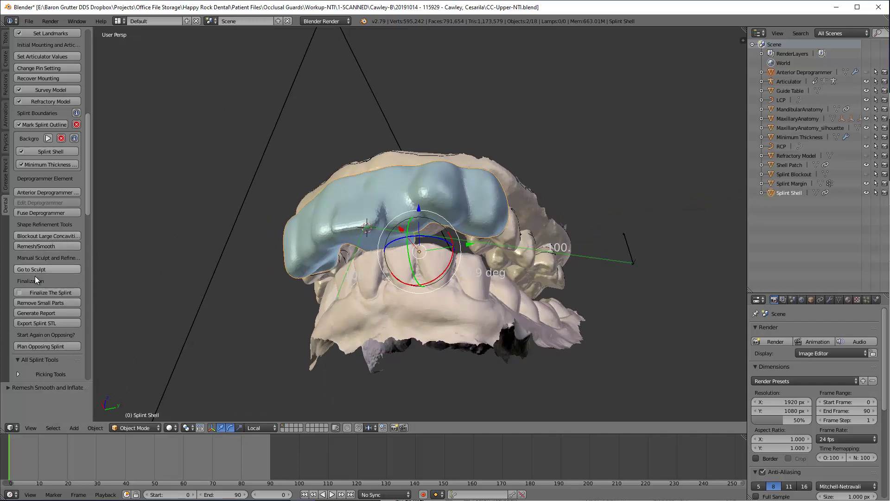
Finalize the splint with the Bmesh solver into a Final Splint object, then remove small parts.
{"action": "left_click", "coordinate": [35, 292]}
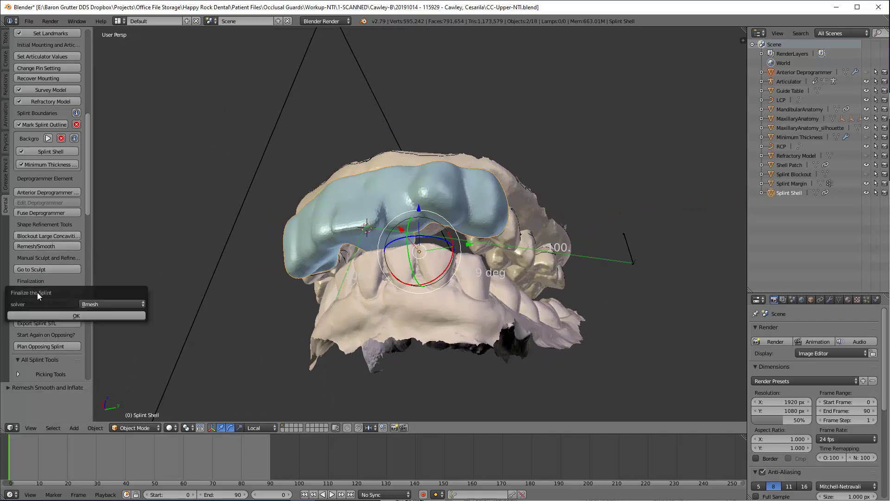
{"action": "left_click", "coordinate": [88, 316]}
{"action": "mouse_move", "coordinate": [591, 204]}
{"action": "middle_mouse_down"}
{"action": "mouse_move", "coordinate": [433, 250]}
{"action": "mouse_move", "coordinate": [333, 333]}
{"action": "mouse_move", "coordinate": [386, 166]}
{"action": "mouse_move", "coordinate": [440, 179]}
{"action": "mouse_move", "coordinate": [413, 199]}
{"action": "mouse_move", "coordinate": [509, 153]}
{"action": "mouse_move", "coordinate": [389, 264]}
{"action": "mouse_move", "coordinate": [438, 269]}
{"action": "mouse_move", "coordinate": [605, 227]}
{"action": "mouse_move", "coordinate": [603, 213]}
{"action": "middle_mouse_up"}
{"action": "middle_click_drag", "start_coordinate": [424, 108], "coordinate": [425, 164]}
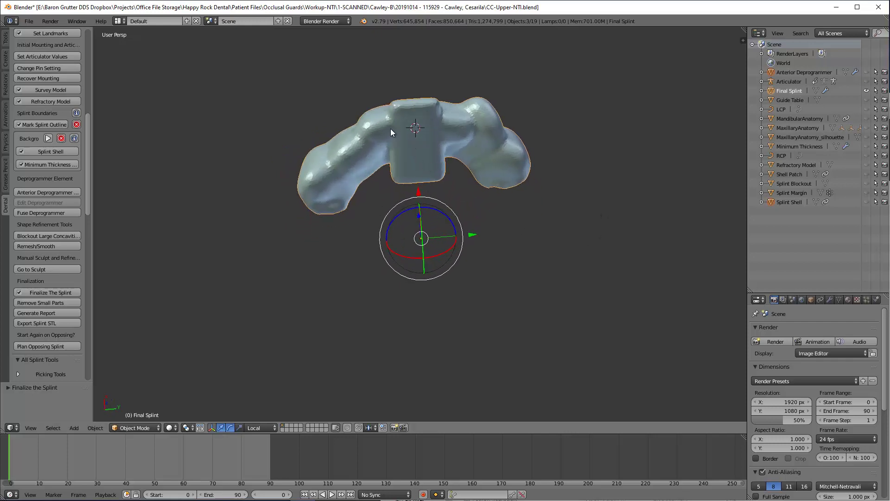
{"action": "middle_click_drag", "start_coordinate": [390, 129], "coordinate": [352, 392]}
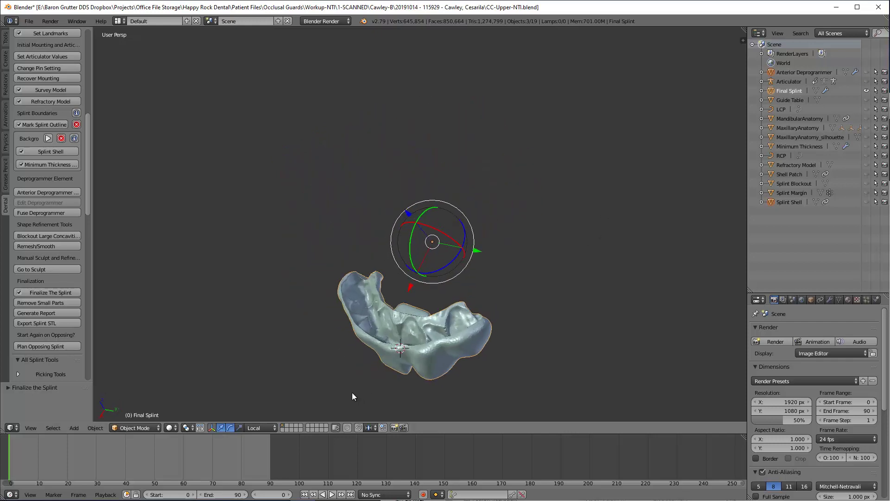
{"action": "middle_click_drag", "start_coordinate": [272, 323], "coordinate": [483, 314]}
{"action": "left_click", "coordinate": [42, 302]}
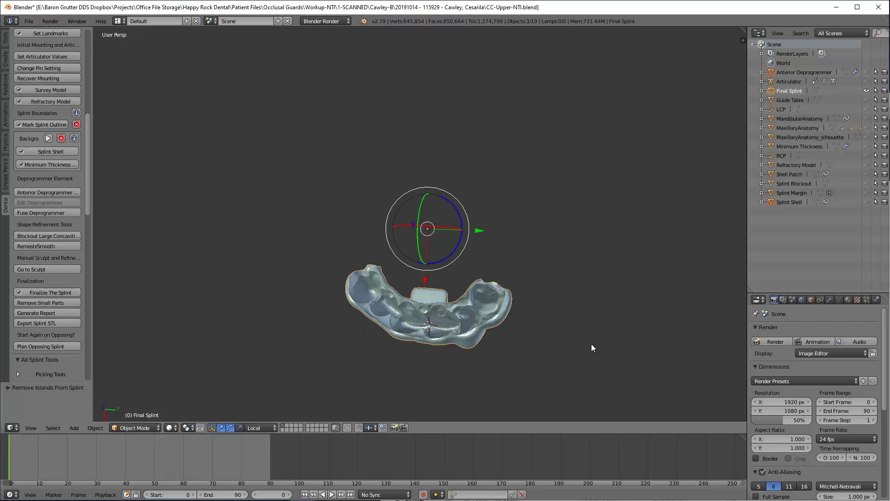
Generate the Splint Appliance Report and export the finished splint to CC-Upper-NTI.stl.
{"action": "left_click", "coordinate": [44, 313]}
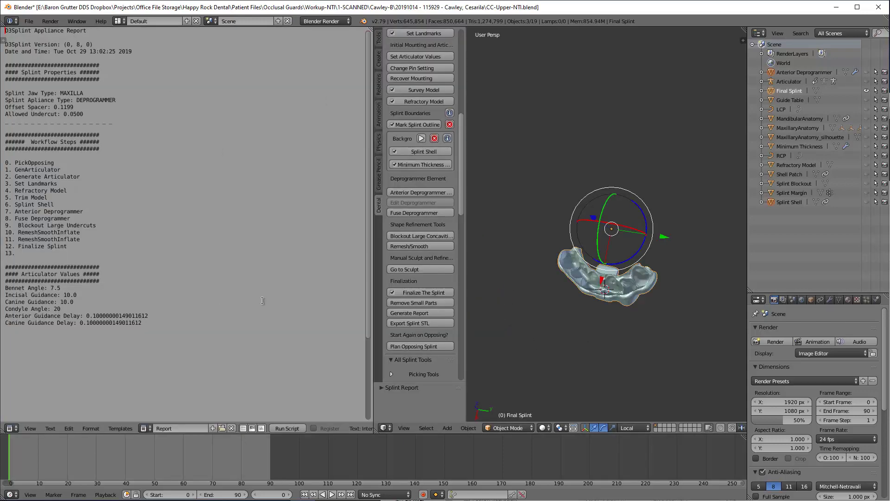
{"action": "left_click", "coordinate": [422, 321]}
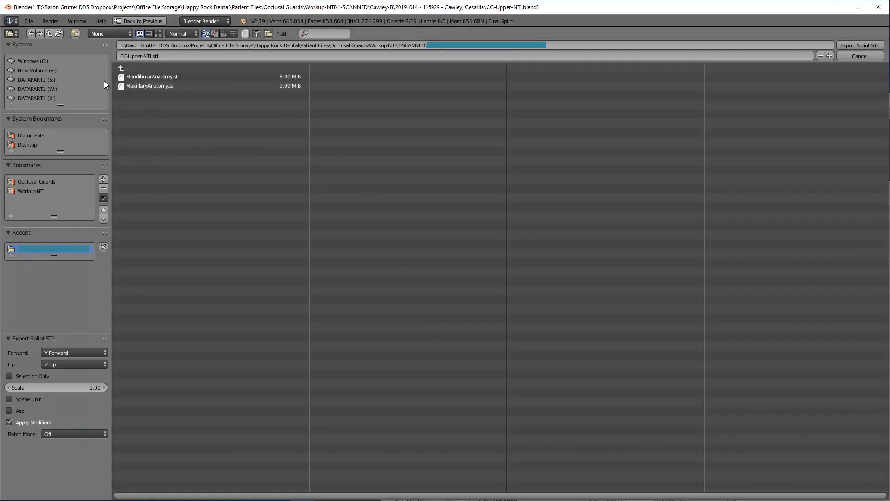
{"action": "left_click", "coordinate": [839, 47]}
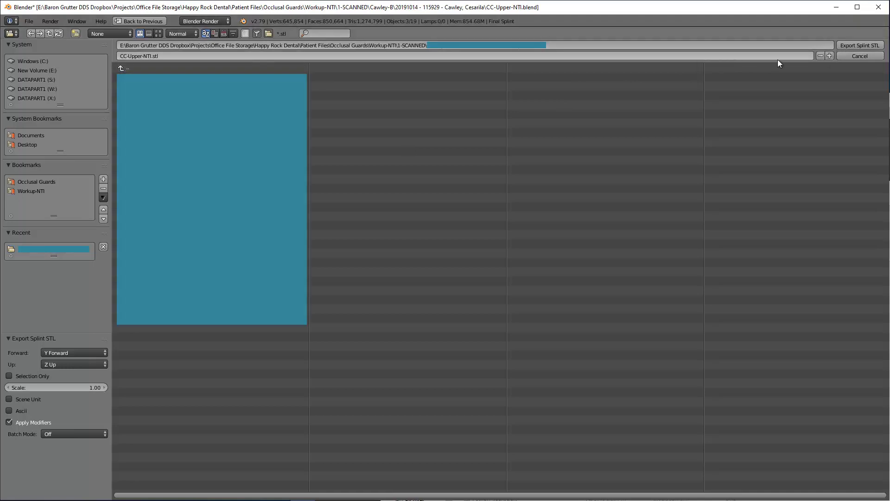
{"action": "left_click", "coordinate": [844, 46]}
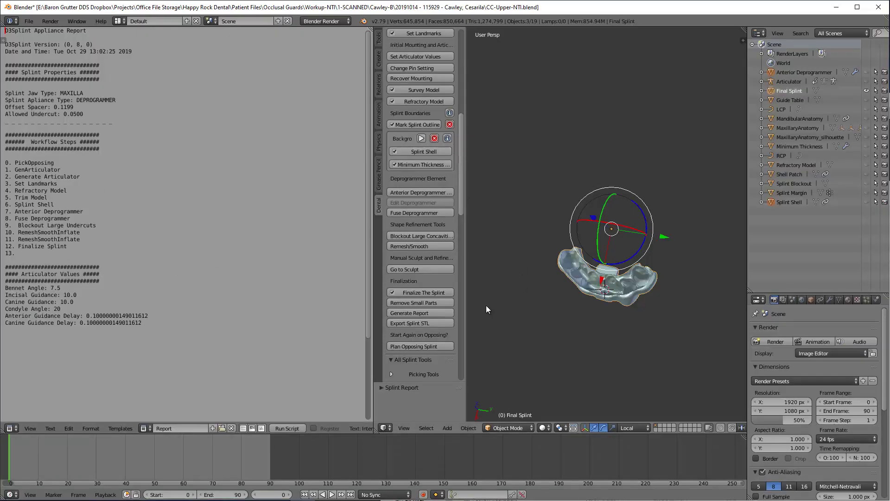
{"action": "scroll", "coordinate": [428, 303], "scroll_direction": "down", "scroll_amount": 2}
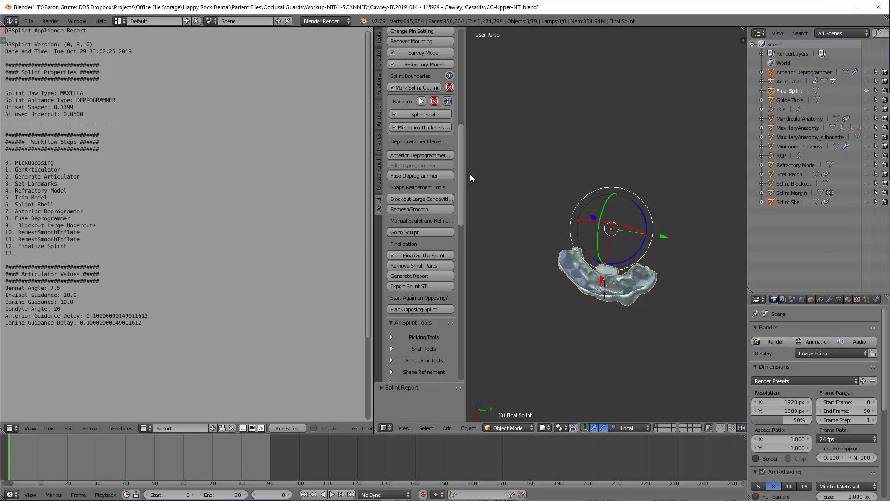
{"action": "middle_click_drag", "start_coordinate": [598, 313], "coordinate": [472, 435]}
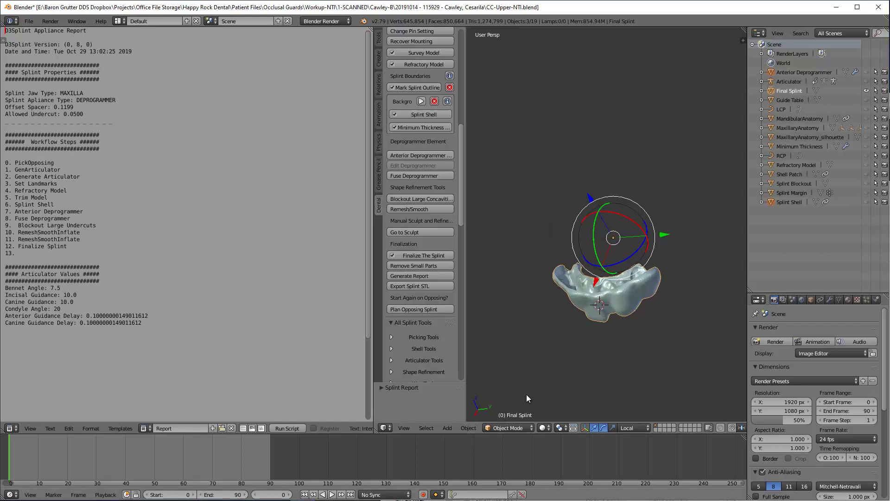
{"action": "middle_click_drag", "start_coordinate": [527, 394], "coordinate": [524, 330]}
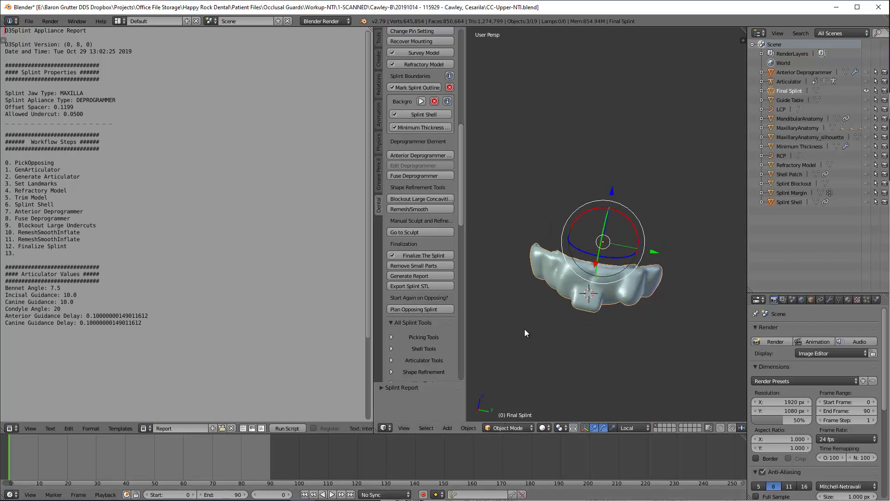
Launch RayWare via the Start menu search and select the CC-Upper-NTI splint model.
{"action": "key", "text": "super"}
{"action": "type", "text": "ray"}
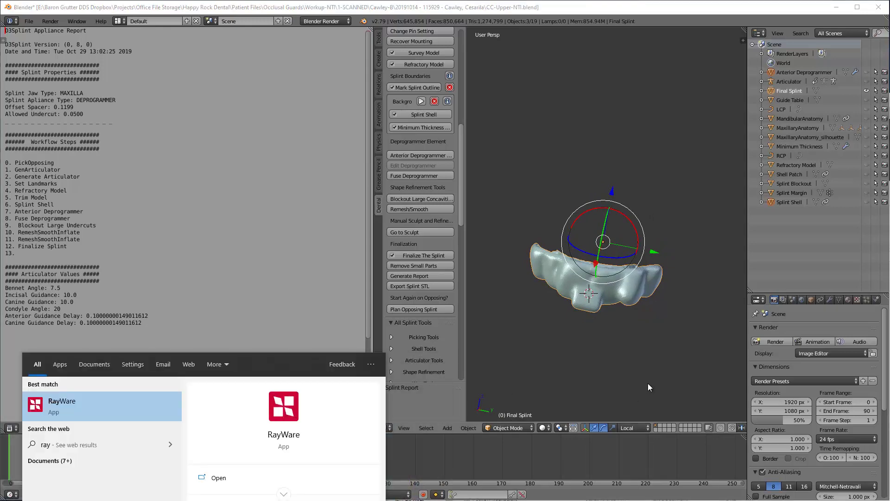
{"action": "key", "text": "Return"}
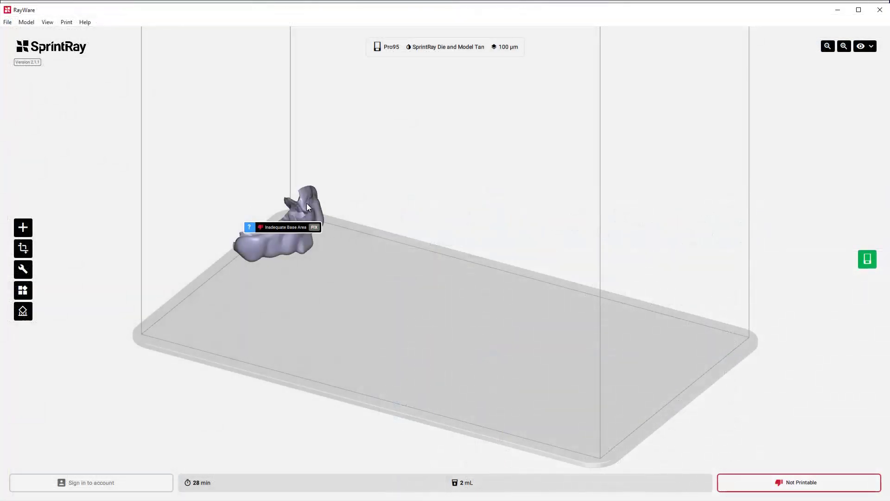
{"action": "left_click", "coordinate": [307, 204]}
{"action": "left_click", "coordinate": [282, 179]}
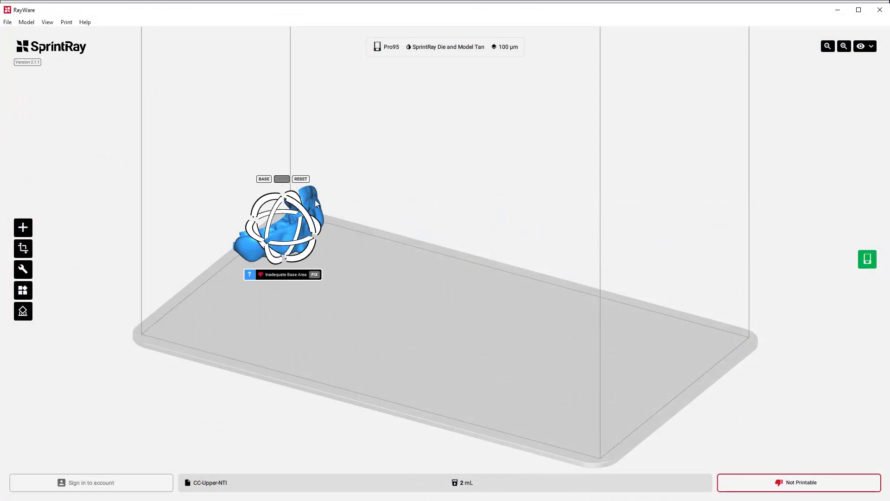
Tilt the splint to an angle on the Pro95 platform and check its tilt from several views.
{"action": "right_click_drag", "start_coordinate": [437, 271], "coordinate": [466, 246]}
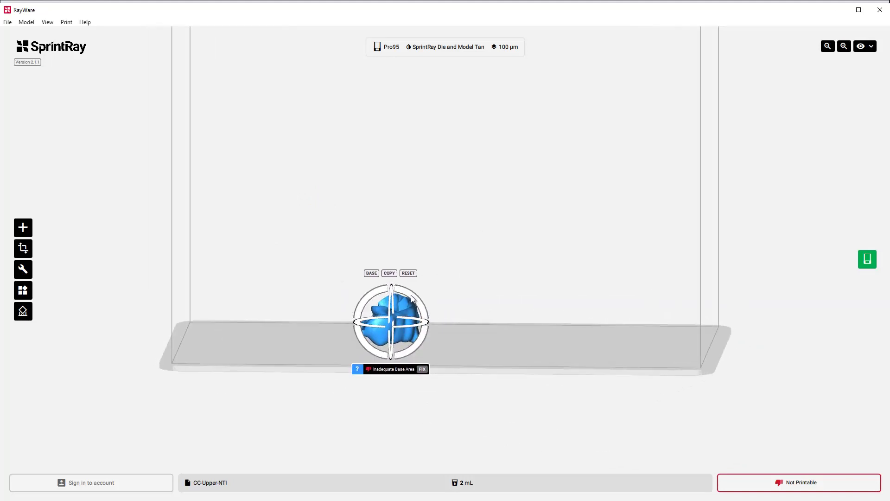
{"action": "left_click_drag", "start_coordinate": [416, 301], "coordinate": [424, 311]}
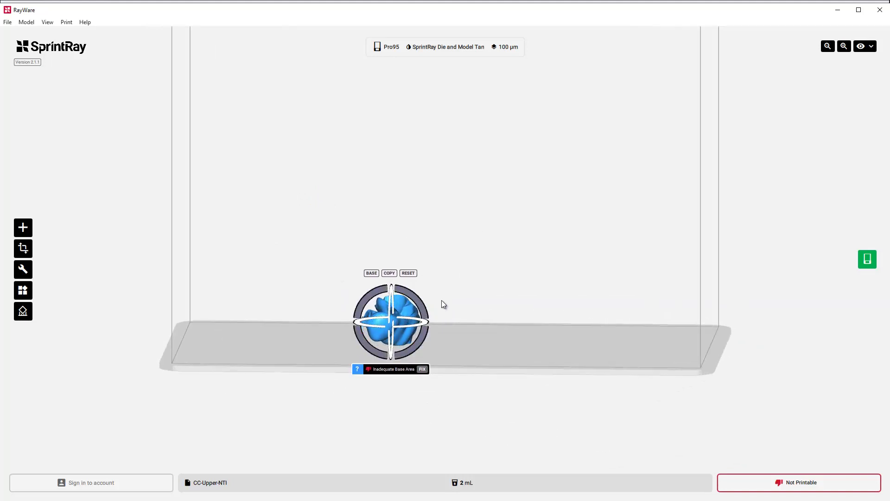
{"action": "right_click_drag", "start_coordinate": [444, 304], "coordinate": [417, 308]}
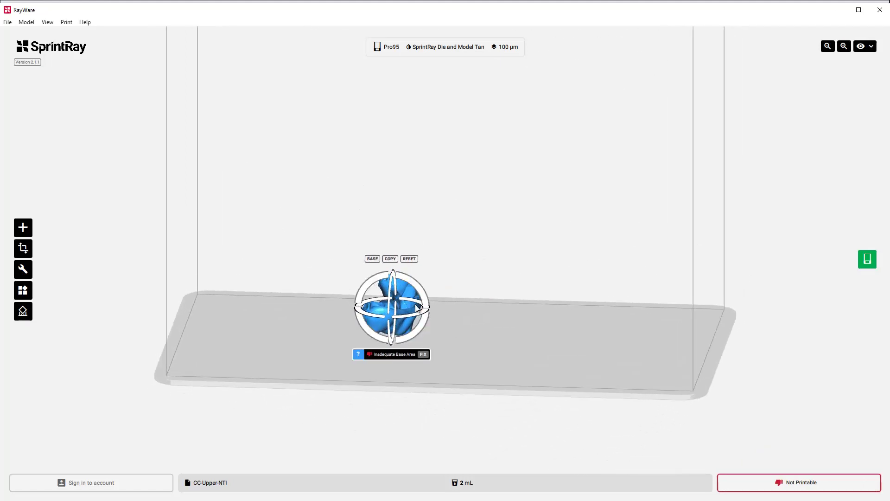
{"action": "scroll", "coordinate": [411, 305], "scroll_direction": "down", "scroll_amount": 3}
{"action": "scroll", "coordinate": [426, 287], "scroll_direction": "up", "scroll_amount": 5}
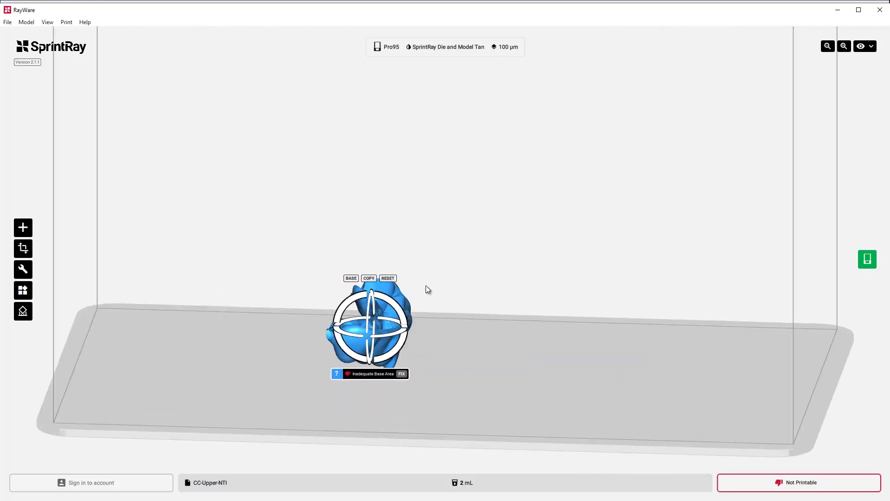
{"action": "scroll", "coordinate": [426, 286], "scroll_direction": "up", "scroll_amount": 3}
{"action": "right_click_drag", "start_coordinate": [447, 294], "coordinate": [341, 363]}
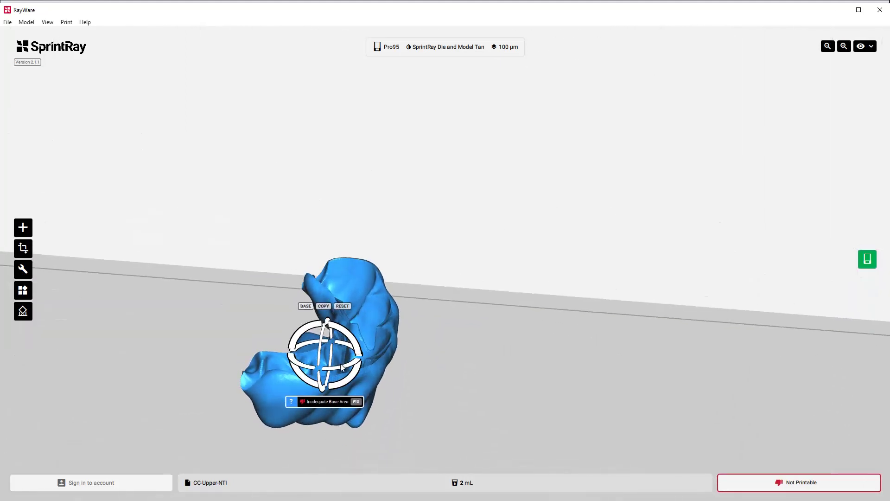
{"action": "right_click_drag", "start_coordinate": [418, 332], "coordinate": [433, 324]}
{"action": "right_click_drag", "start_coordinate": [374, 396], "coordinate": [361, 337]}
{"action": "scroll", "coordinate": [434, 394], "scroll_direction": "down", "scroll_amount": 5}
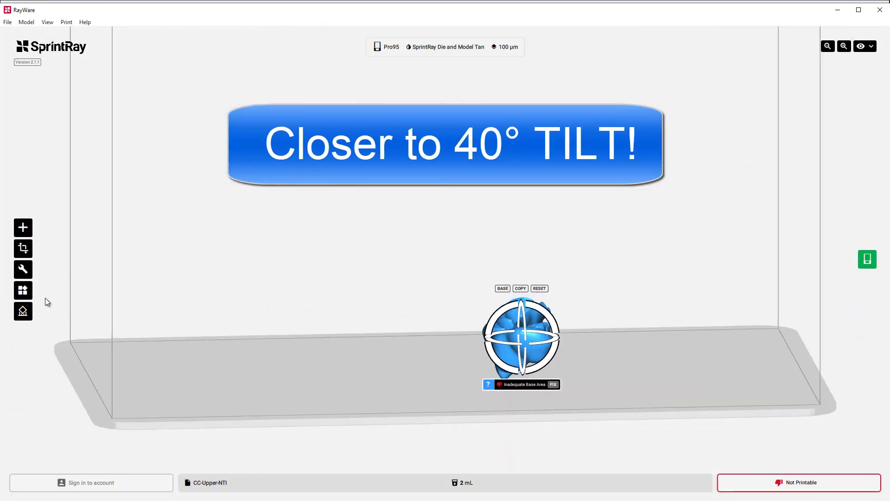
Generate Density M, Strength M supports and a base under the tilted splint in RayWare.
{"action": "left_click", "coordinate": [23, 311]}
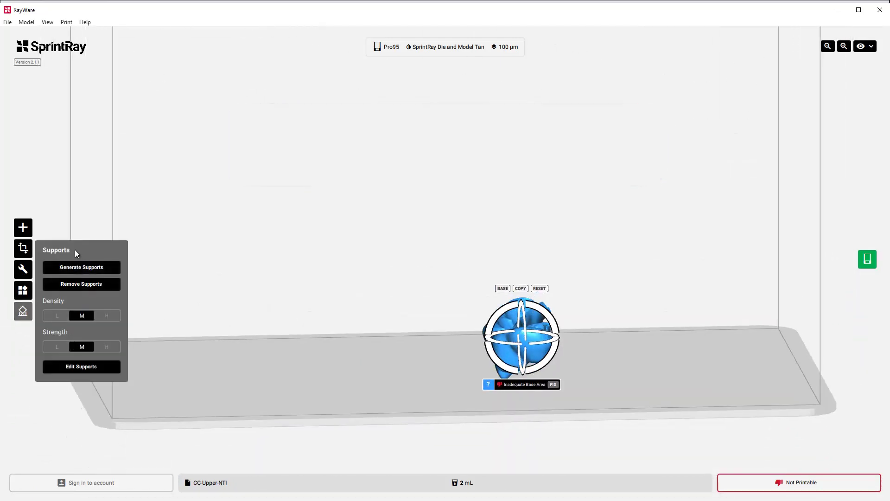
{"action": "left_click", "coordinate": [77, 268]}
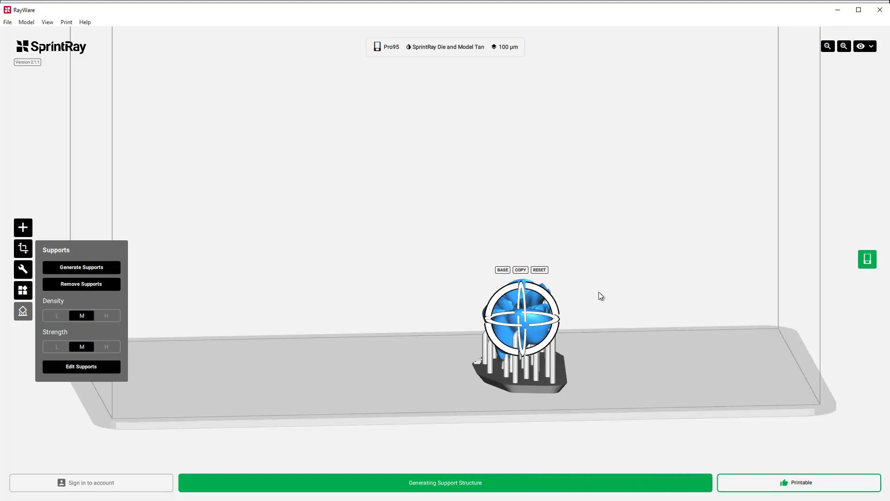
{"action": "right_click_drag", "start_coordinate": [599, 291], "coordinate": [676, 353]}
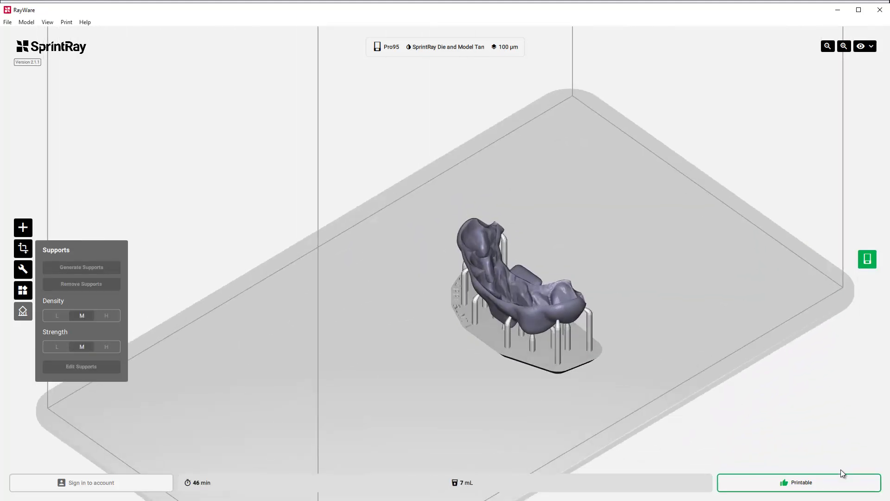